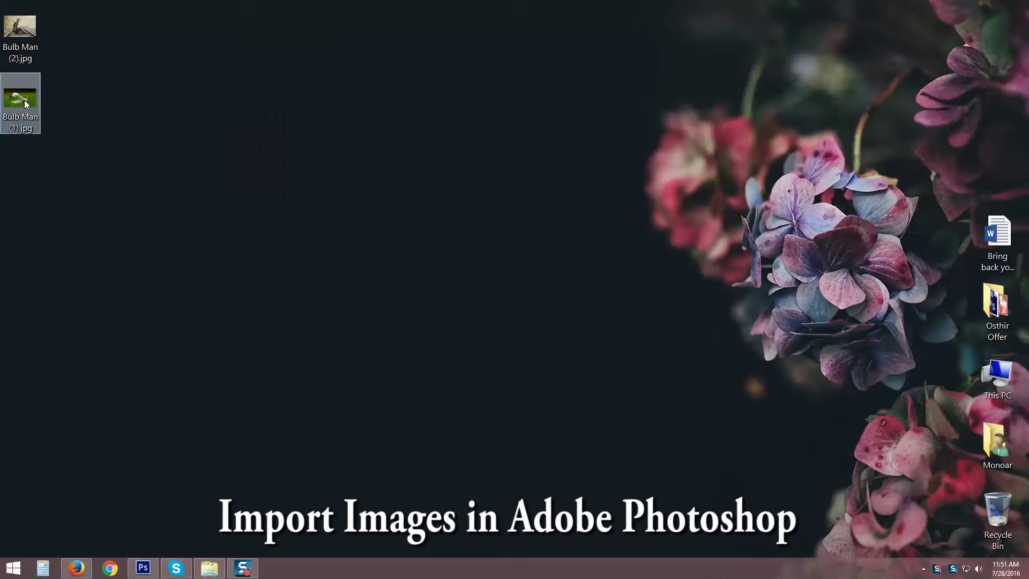
Open the desktop images Bulb Man (1).jpg and Bulb Man (2).jpg as separate documents in Adobe Photoshop.
left_click_drag(24, 103, 177, 520)
left_click_drag(151, 566, 345, 274)
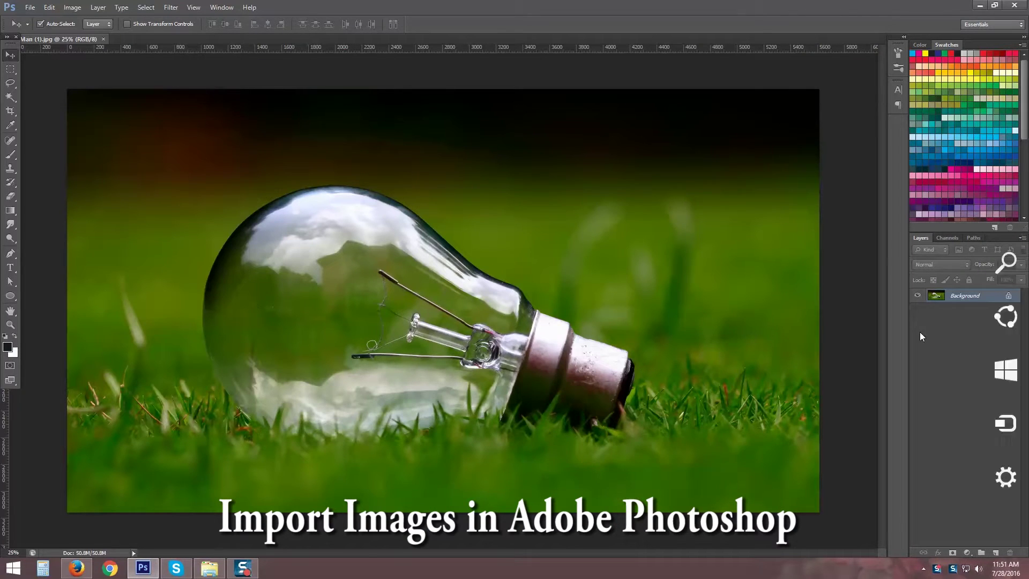
left_click(978, 9)
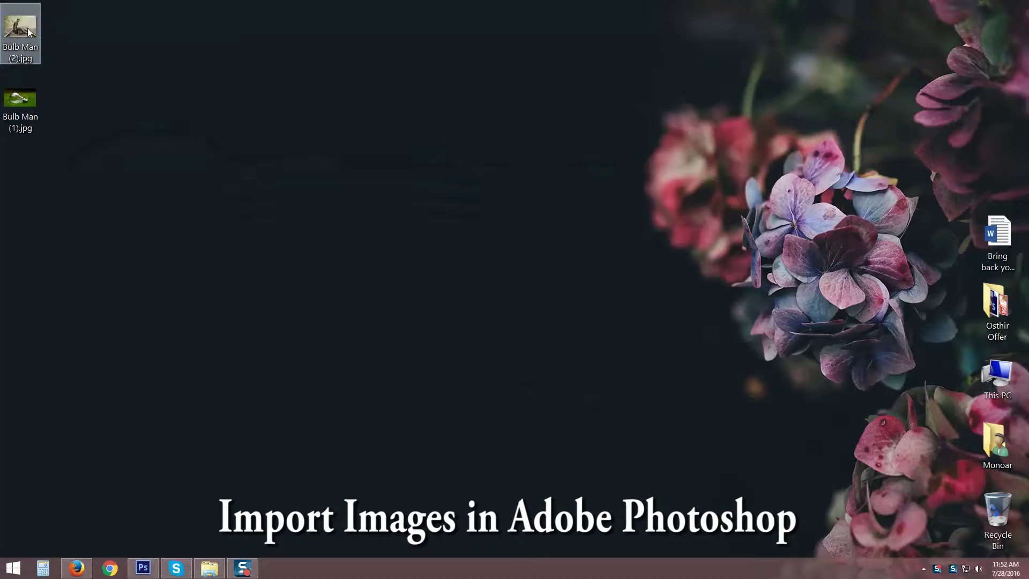
left_click_drag(20, 27, 461, 18)
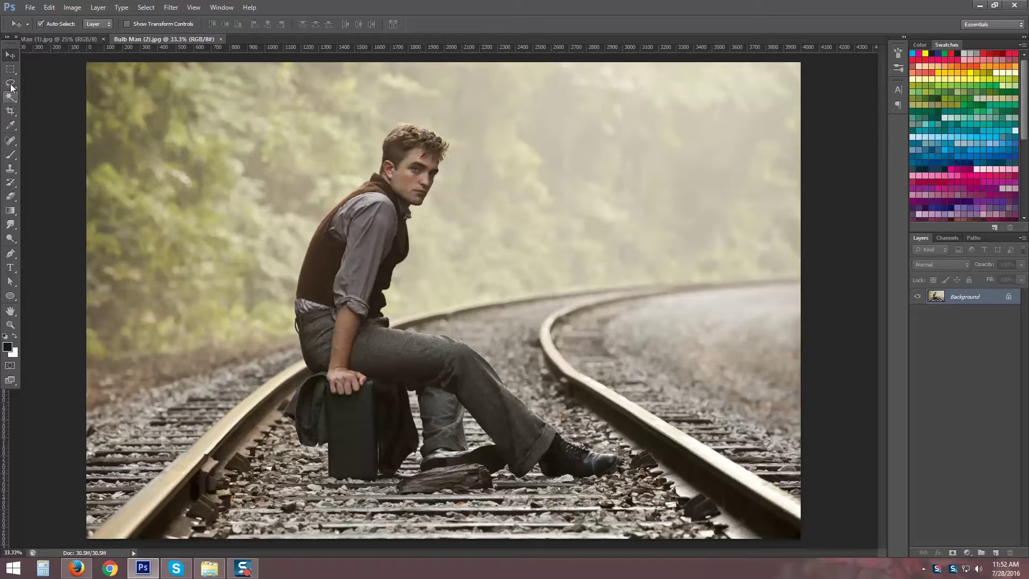
Select the seated man with the Quick Selection tool, including his suitcase, coat and both shoes.
left_click_drag(13, 99, 43, 99)
left_click_drag(417, 143, 402, 155)
left_click_drag(367, 202, 331, 240)
mouse_move(317, 315)
left_mouse_down()
mouse_move(335, 336)
mouse_move(346, 319)
mouse_move(366, 340)
mouse_move(469, 375)
left_mouse_up()
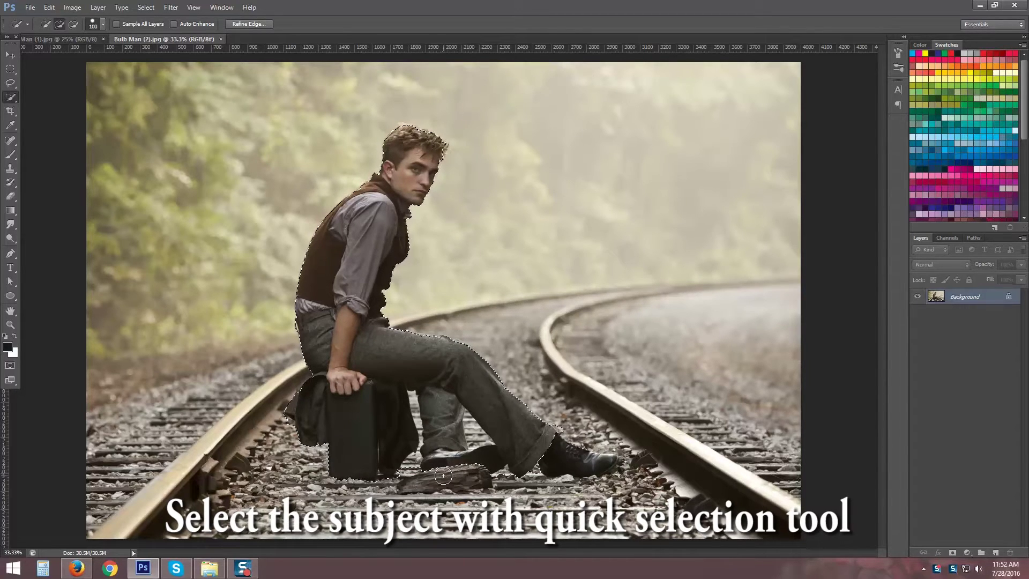
left_click_drag(562, 457, 580, 462)
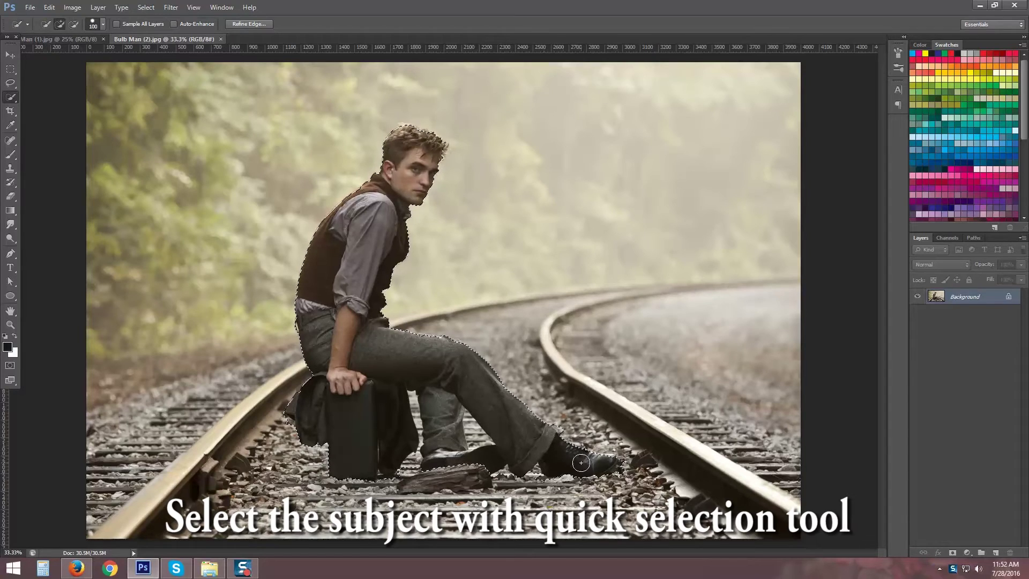
left_click_drag(440, 462, 482, 474)
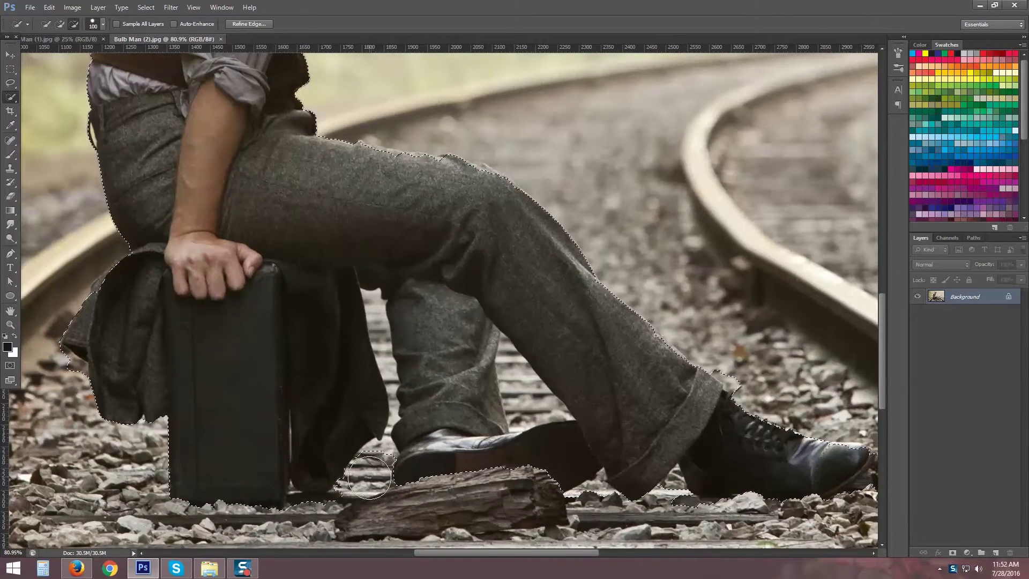
Reduce the selection brush to 30 and subtract the gap between the hanging coat and the back leg.
key("bracketleft")
key("bracketleft")
key("bracketleft")
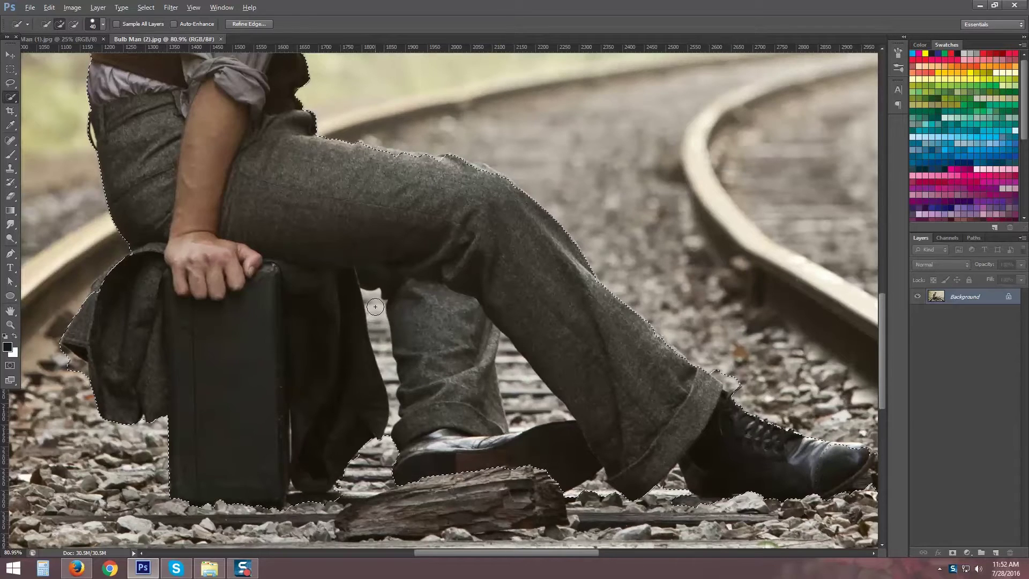
key("alt")
key("alt")
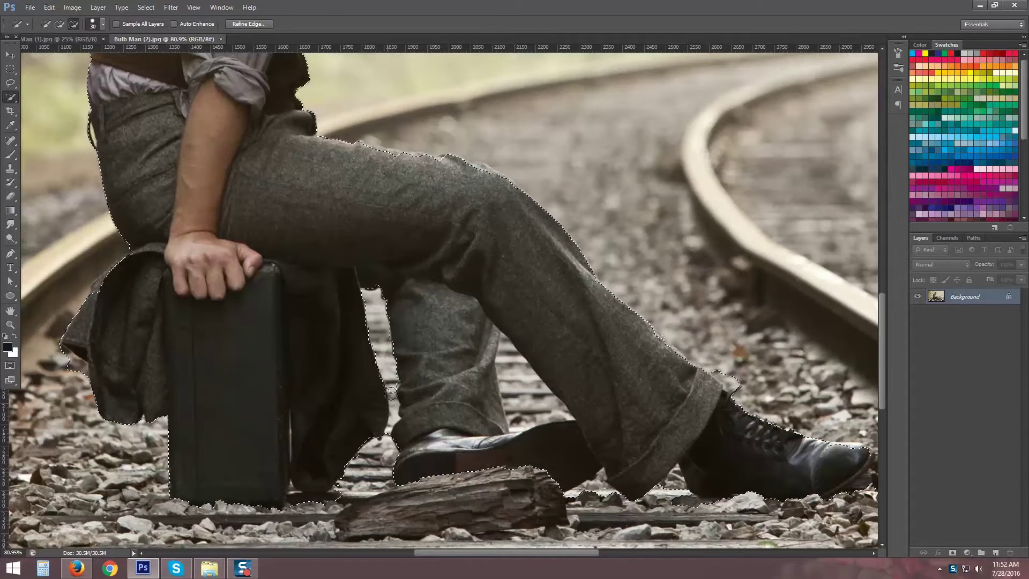
left_click_drag(391, 394, 392, 413)
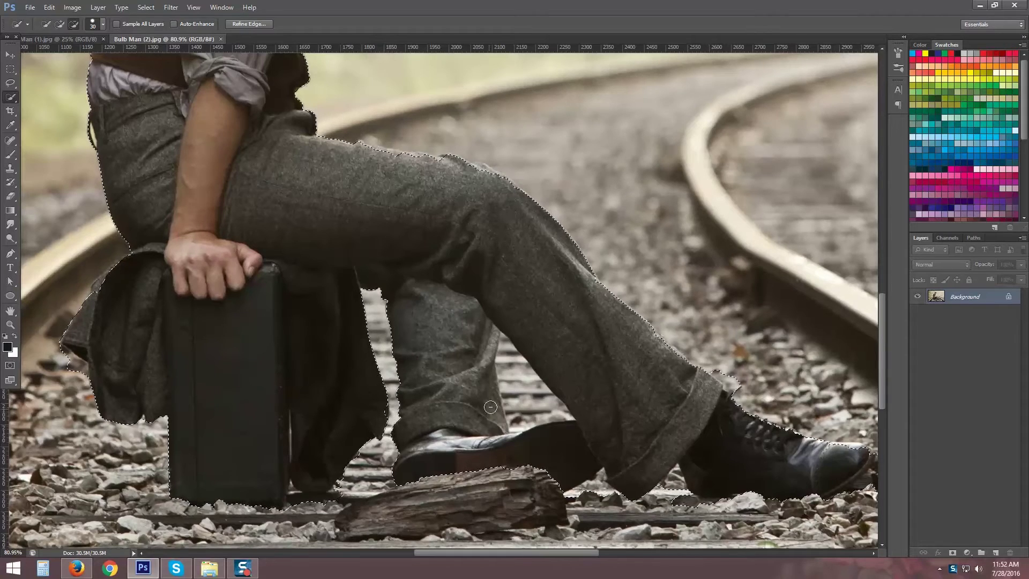
Subtract the background gap between the man's two legs from the selection.
mouse_move(490, 406)
left_mouse_down()
mouse_move(519, 401)
mouse_move(526, 425)
left_mouse_up()
left_click_drag(541, 386, 483, 349)
left_click(491, 337)
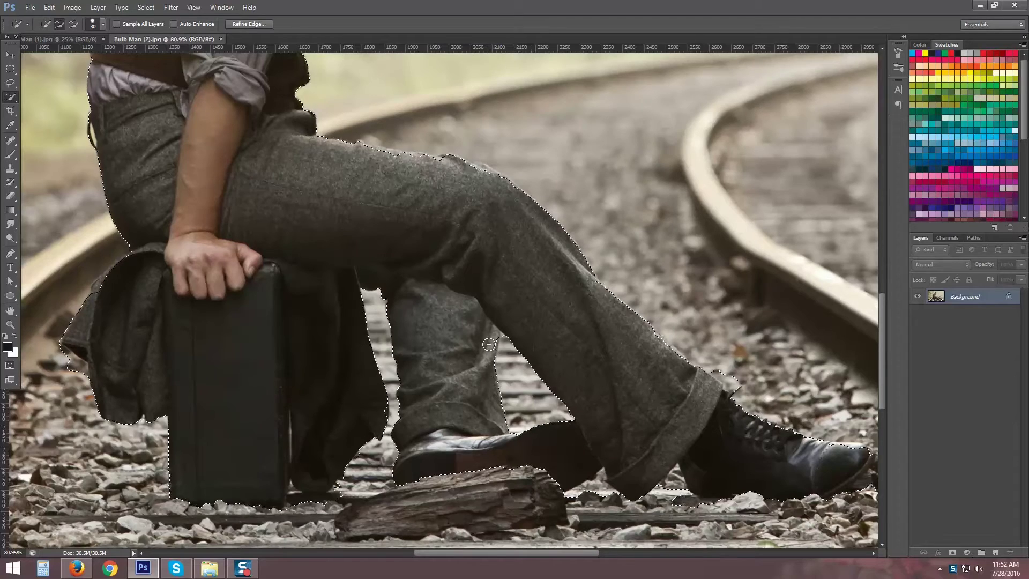
Clean up the selection edge at the front trouser cuff and along the top of the thigh and knee.
left_click_drag(459, 339, 407, 351)
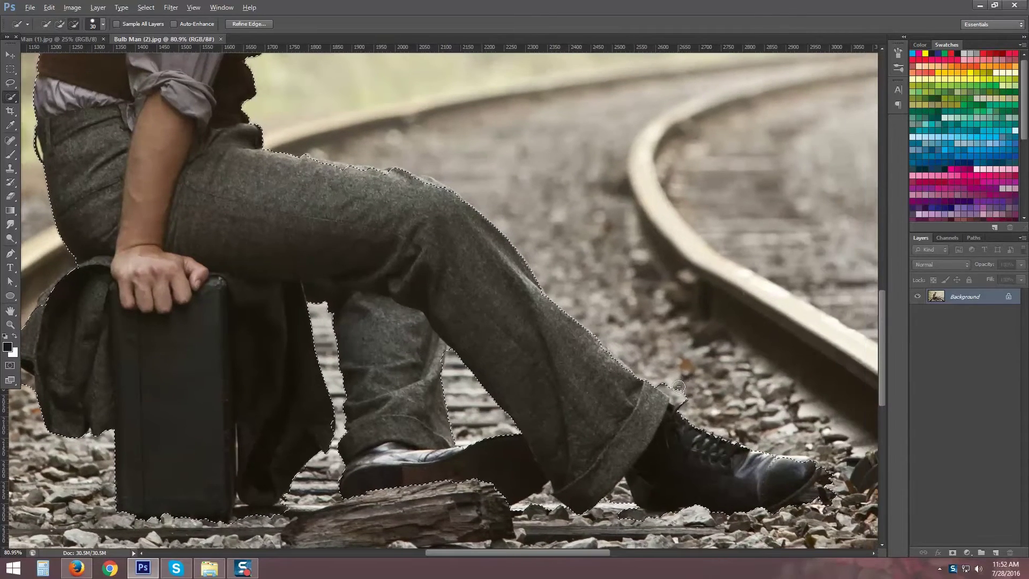
left_click(674, 391, "alt")
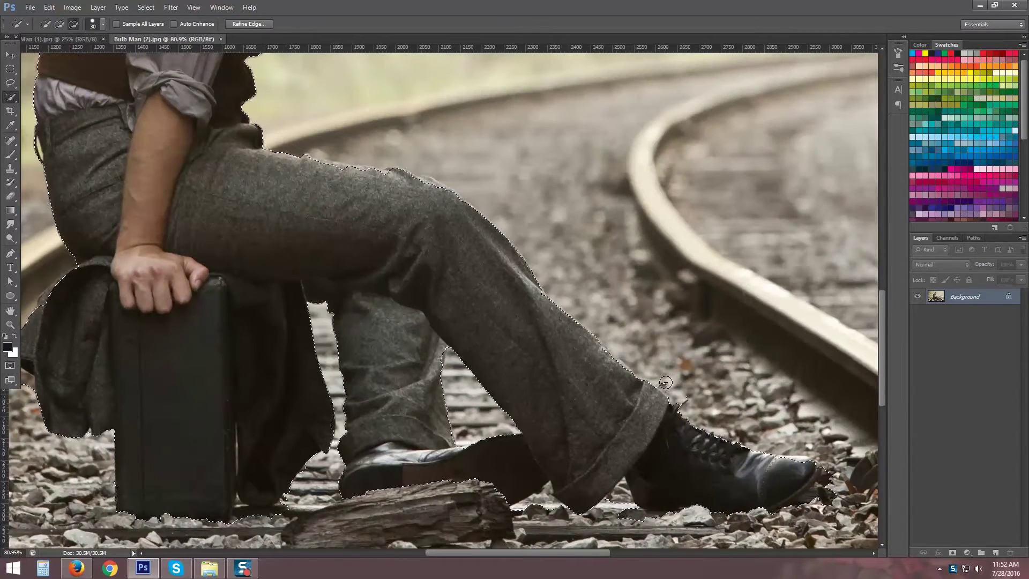
left_click_drag(477, 277, 553, 376)
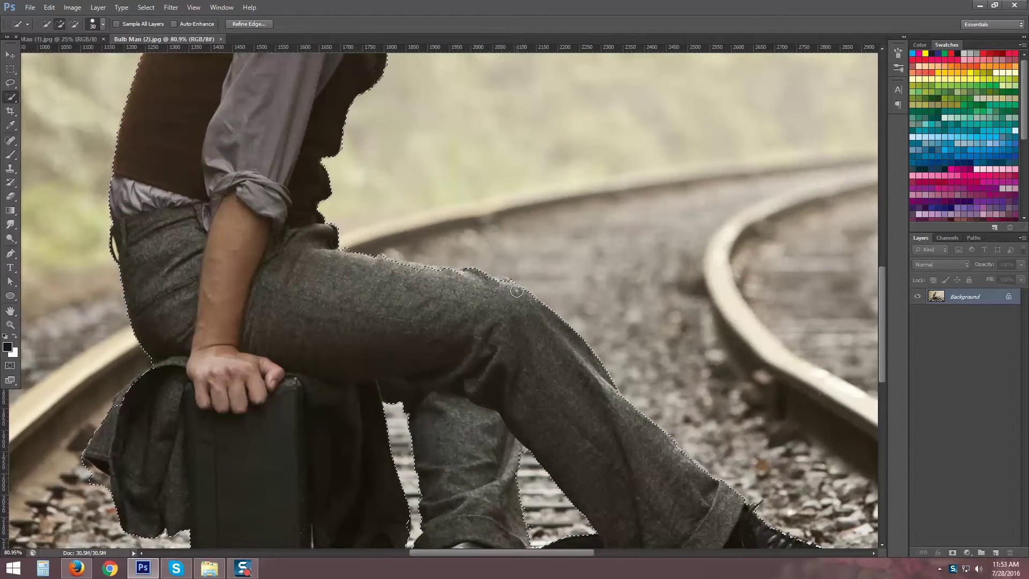
left_click_drag(464, 275, 426, 272)
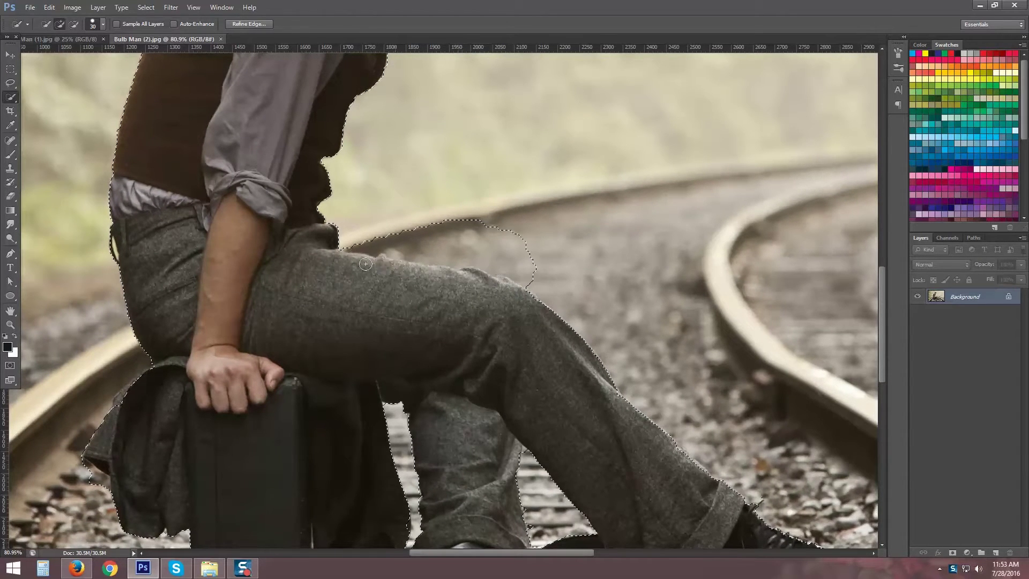
mouse_move(366, 264)
left_mouse_down()
mouse_move(542, 244)
mouse_move(544, 255)
mouse_move(387, 212)
mouse_move(477, 236)
mouse_move(522, 269)
left_mouse_up()
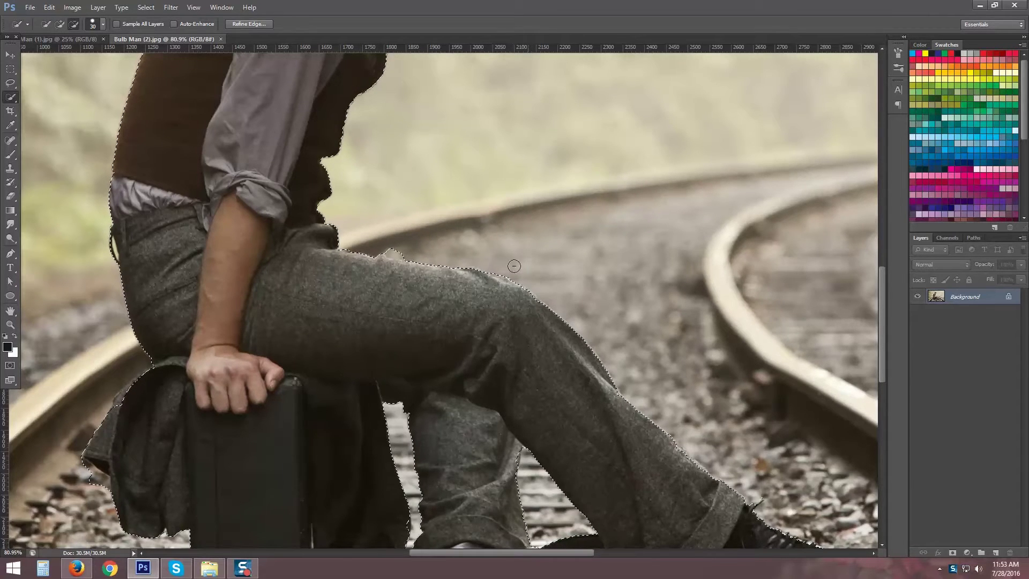
left_click_drag(385, 244, 425, 262)
Remove the stray ground areas beside the coat and below the suitcase from the selection.
scroll(308, 278, "left", 5)
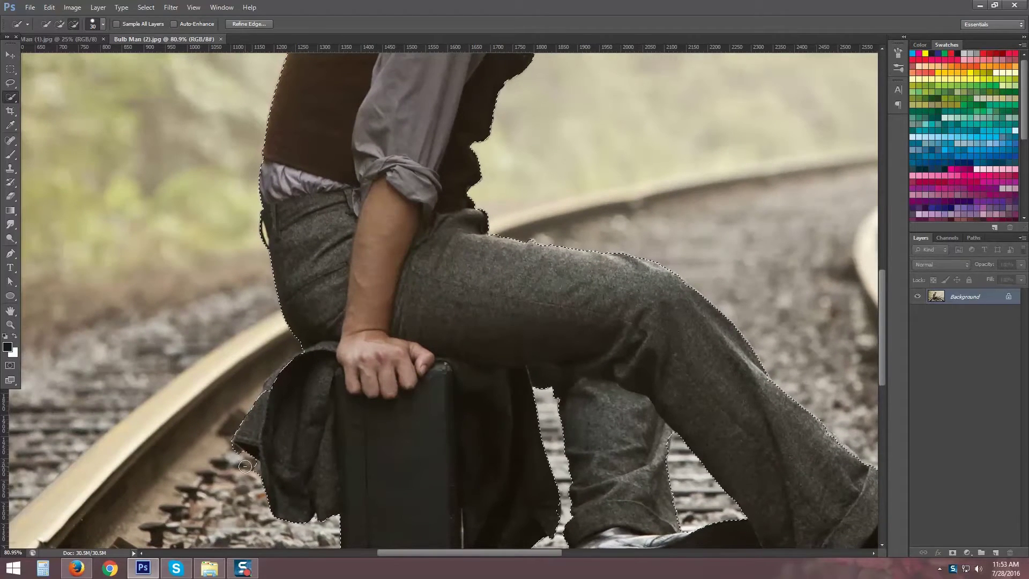
left_click(247, 463, "alt")
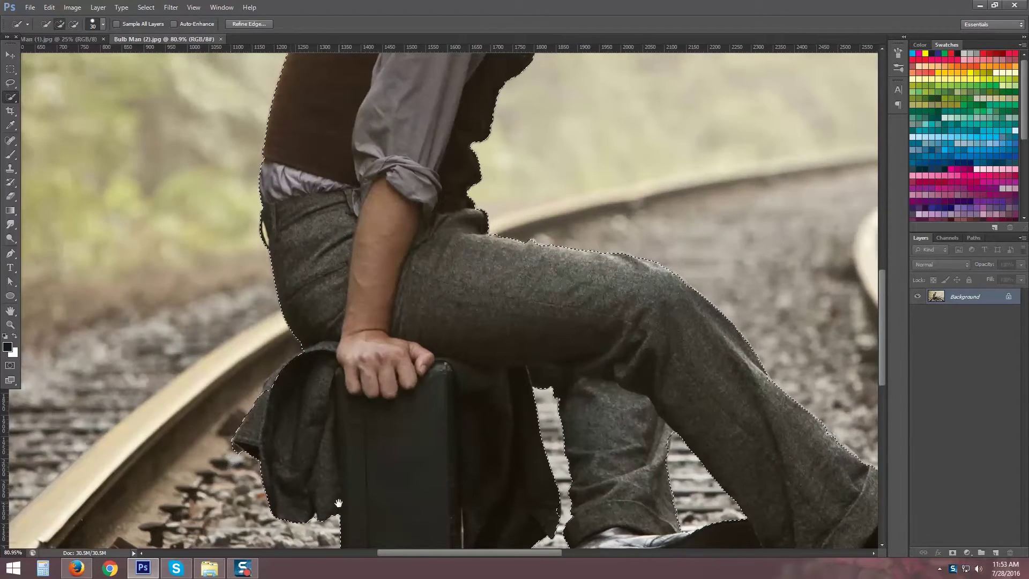
left_click_drag(339, 502, 345, 209)
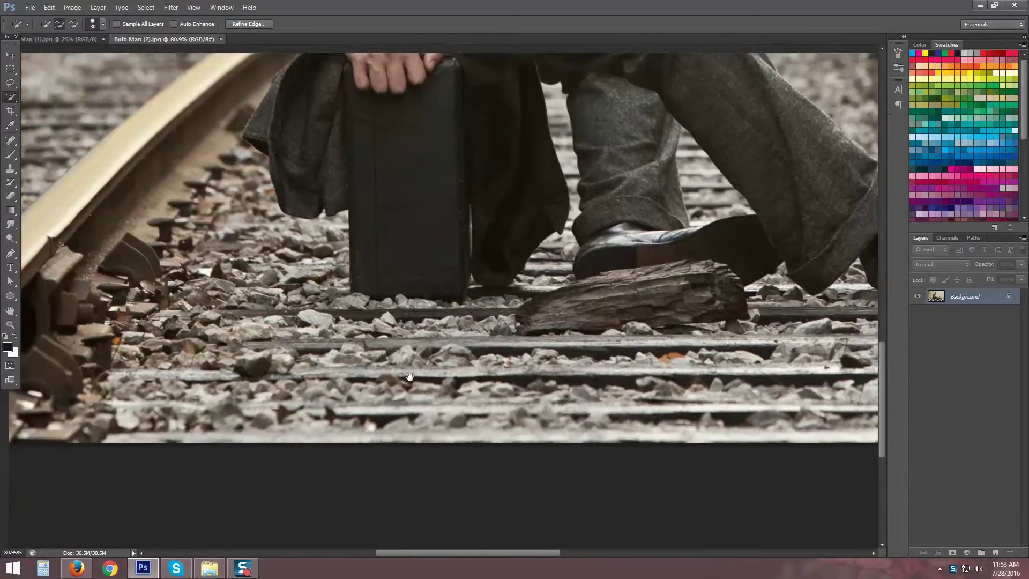
left_click_drag(421, 329, 415, 374)
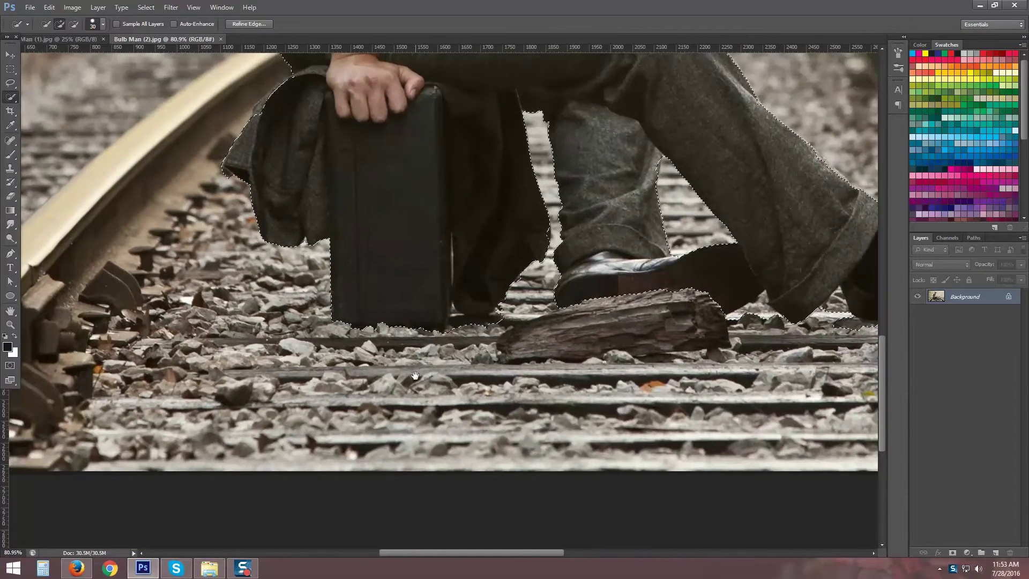
left_click(465, 325, "alt")
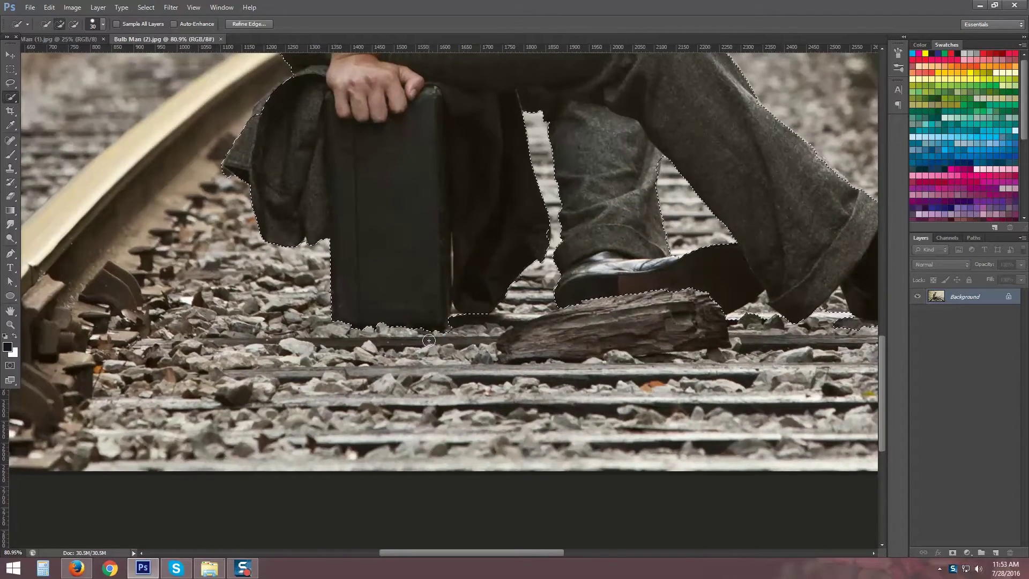
left_click_drag(458, 322, 429, 407)
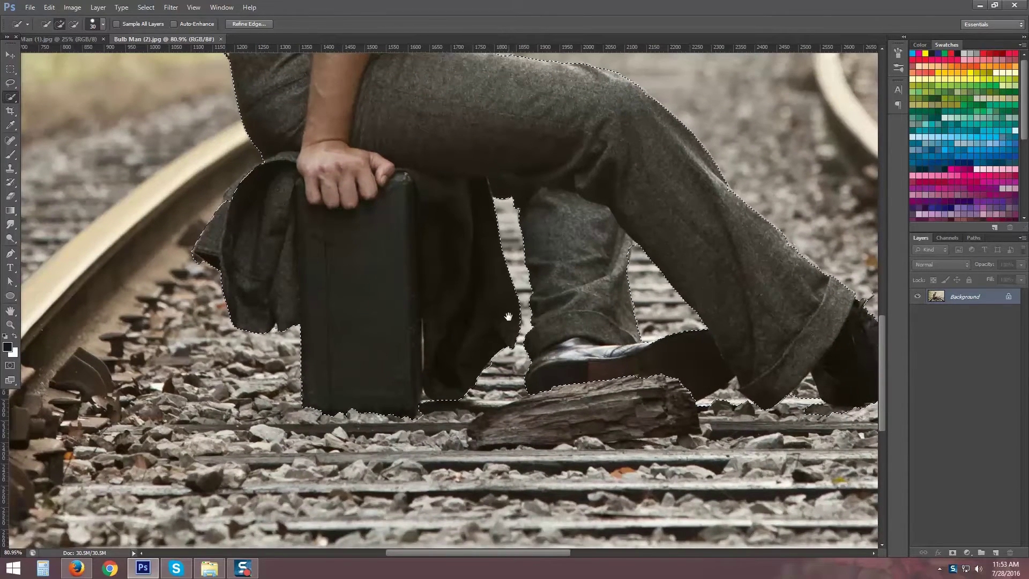
Add the piece of wood beside the back shoe to the selection and tidy the edge around the front shoe.
mouse_move(508, 317)
left_mouse_down()
mouse_move(492, 332)
mouse_move(449, 310)
left_mouse_up()
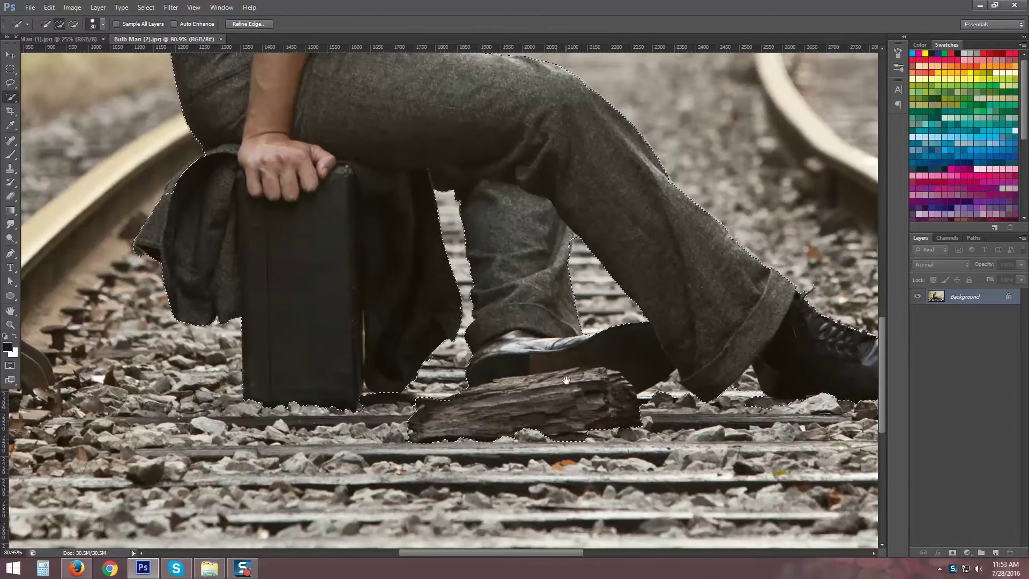
left_click_drag(596, 324, 489, 393)
scroll(498, 402, "up", 1)
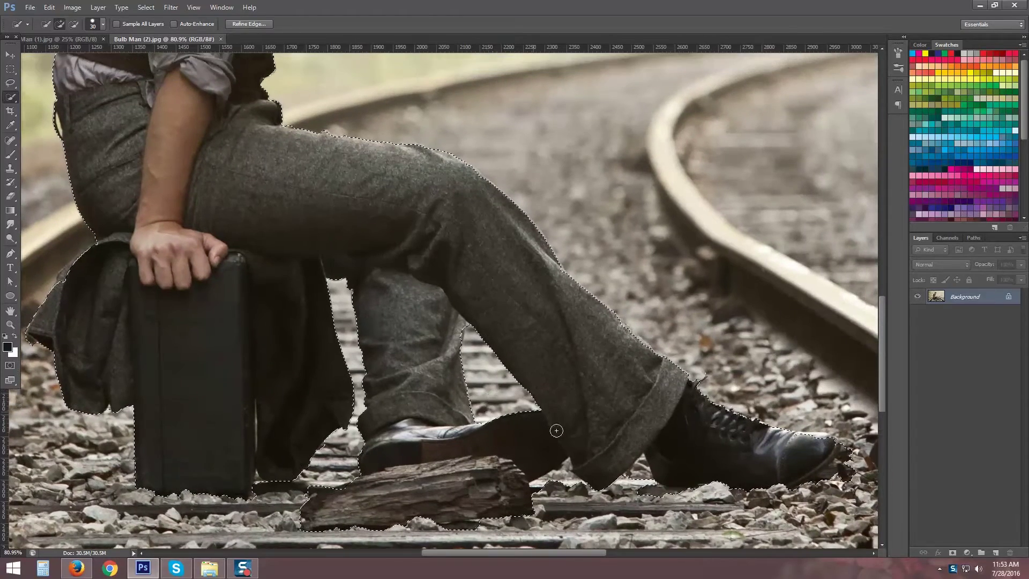
mouse_move(642, 477)
left_mouse_down()
mouse_move(642, 467)
mouse_move(661, 518)
left_mouse_up()
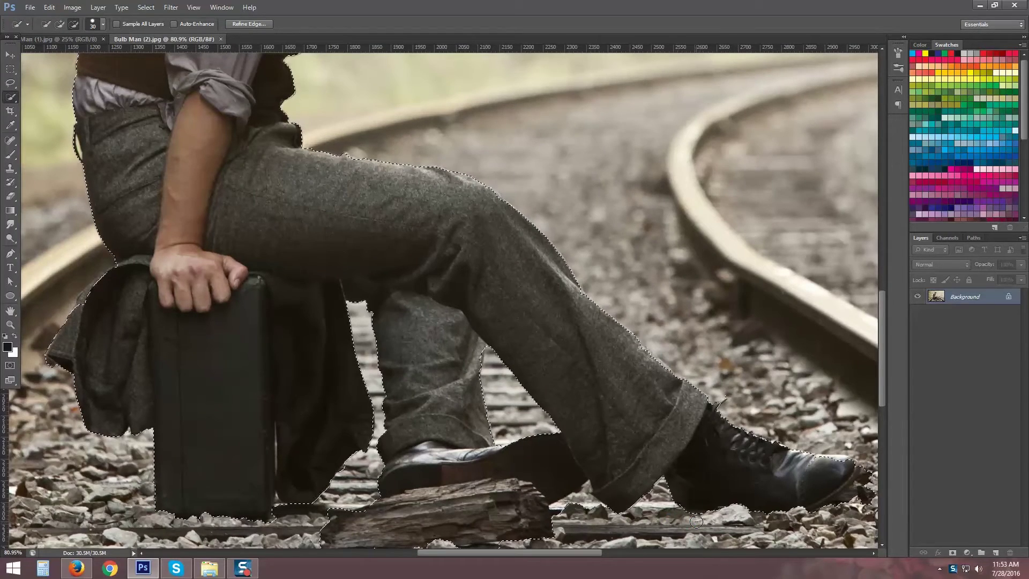
left_click_drag(682, 439, 514, 395)
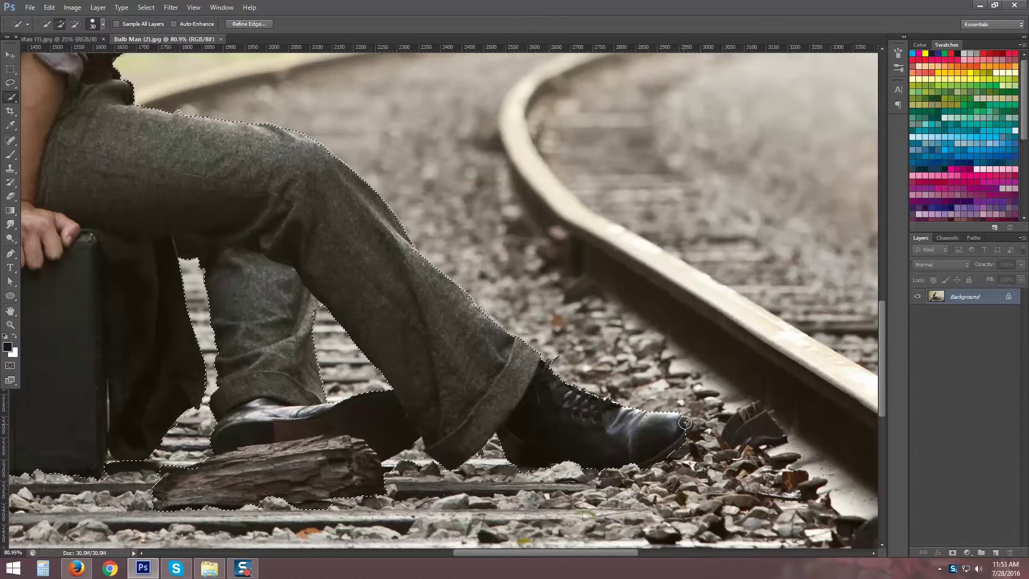
key("alt")
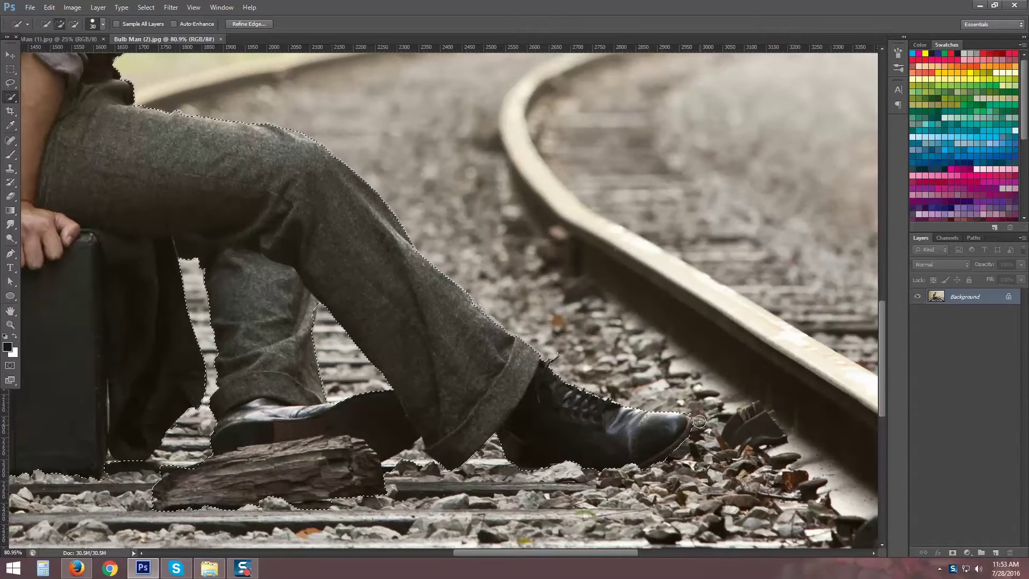
Open Refine Edge for the selection and brush over the man's hair outline with the Refine Radius tool at size 35.
left_click_drag(527, 391, 831, 556)
left_click_drag(486, 365, 464, 504)
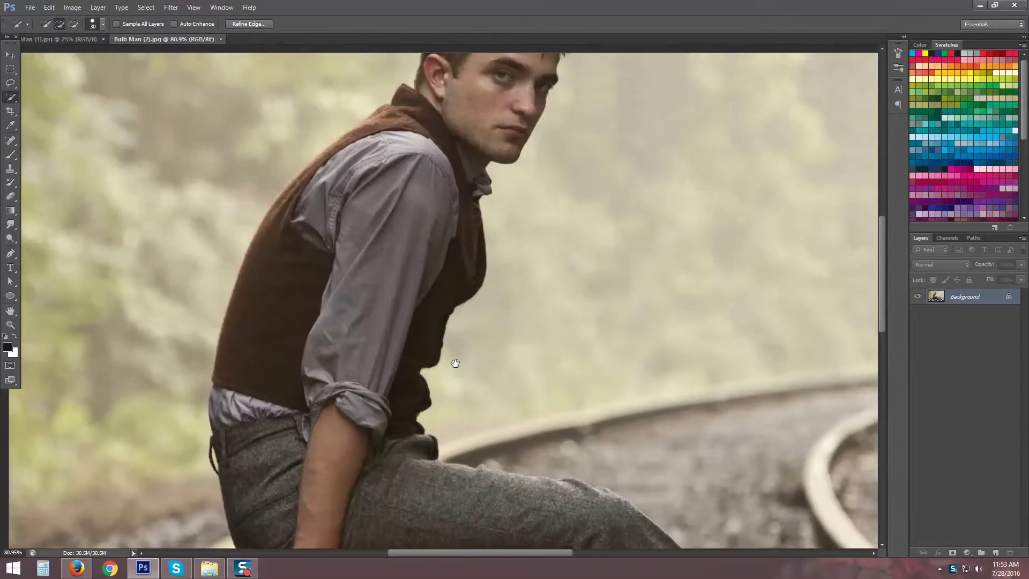
left_click_drag(432, 360, 423, 461)
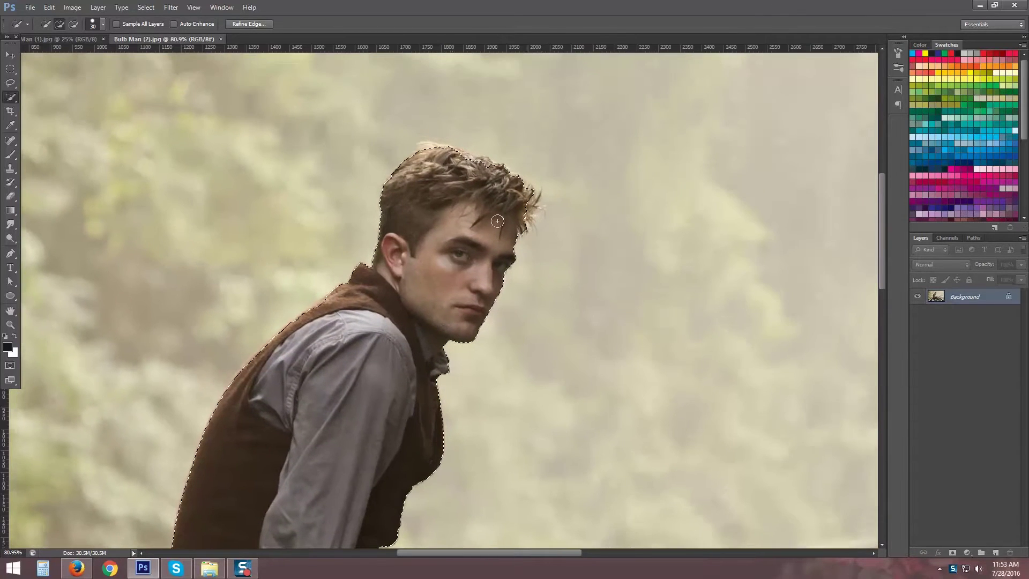
left_click(145, 7)
left_click(175, 146)
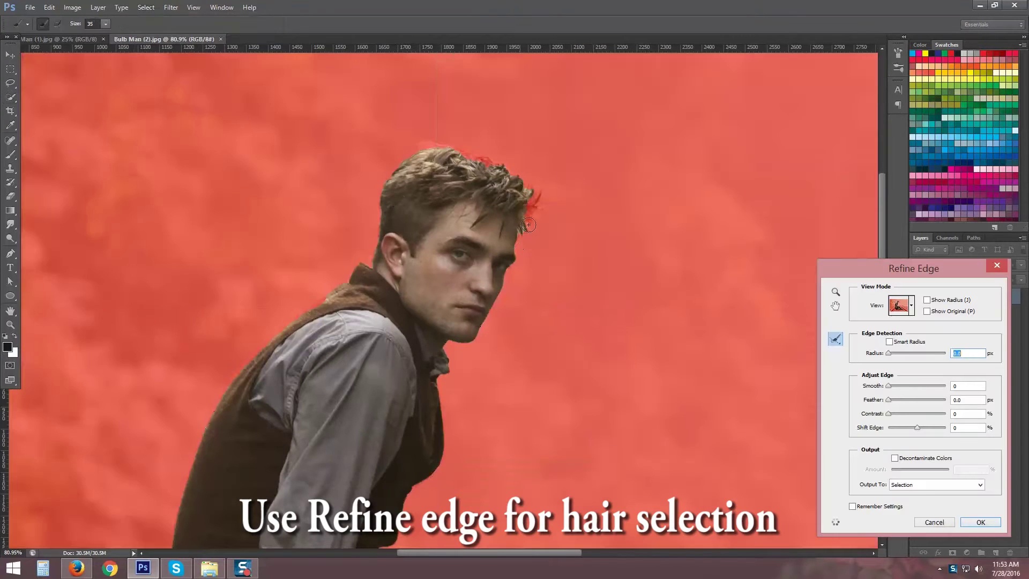
mouse_move(517, 207)
left_mouse_down()
mouse_move(557, 263)
mouse_move(543, 224)
mouse_move(529, 257)
mouse_move(575, 207)
mouse_move(569, 172)
mouse_move(541, 150)
mouse_move(512, 153)
mouse_move(501, 117)
mouse_move(410, 82)
mouse_move(438, 87)
mouse_move(393, 93)
mouse_move(402, 111)
mouse_move(381, 94)
mouse_move(451, 191)
mouse_move(401, 133)
mouse_move(322, 146)
mouse_move(279, 179)
mouse_move(240, 236)
mouse_move(220, 316)
left_mouse_up()
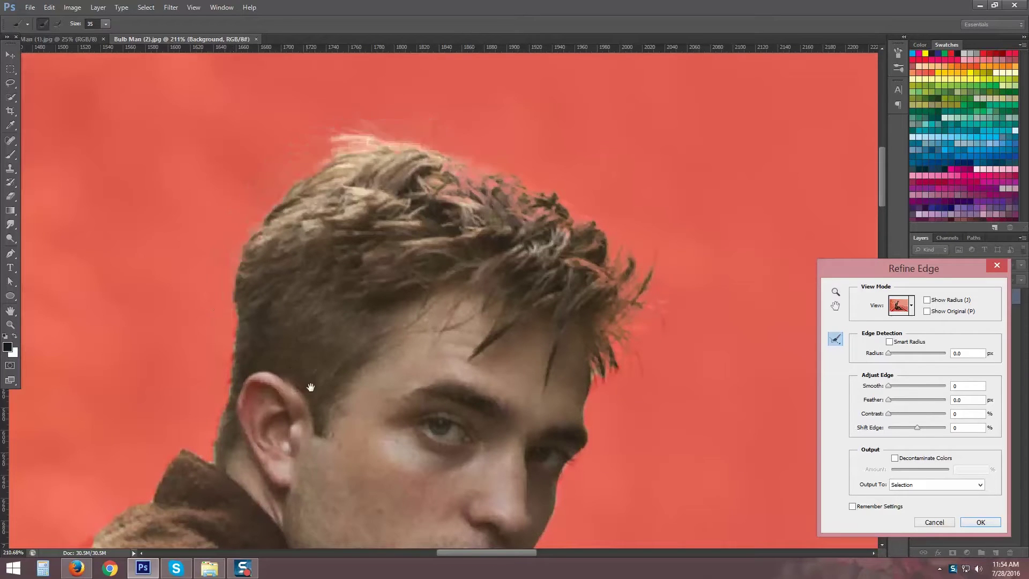
Check the cutout's edges along the body and brush the coat edge beside the suitcase with the Refine Radius tool.
mouse_move(338, 503)
left_mouse_down()
mouse_move(424, 192)
mouse_move(327, 182)
left_mouse_up()
left_click_drag(188, 503, 296, 294)
left_click_drag(139, 423, 343, 252)
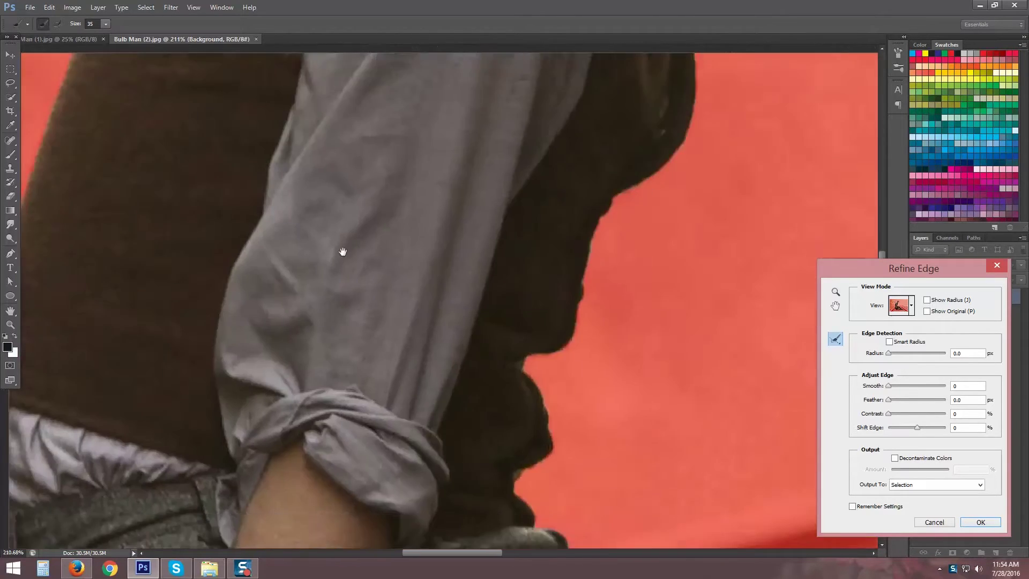
left_click_drag(237, 426, 374, 243)
scroll(374, 243, "down", 8)
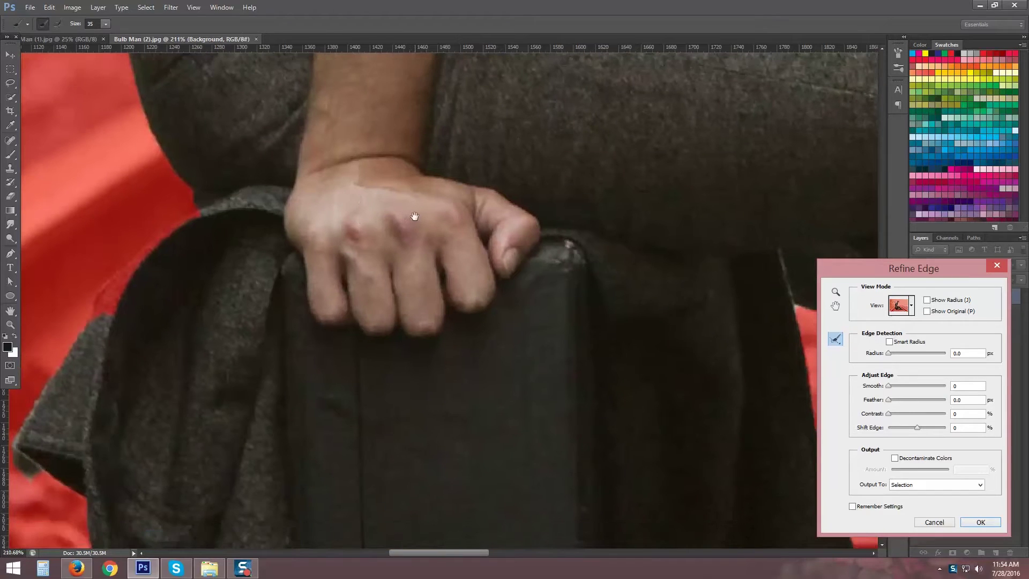
mouse_move(160, 283)
left_mouse_down()
mouse_move(126, 268)
mouse_move(115, 301)
left_mouse_up()
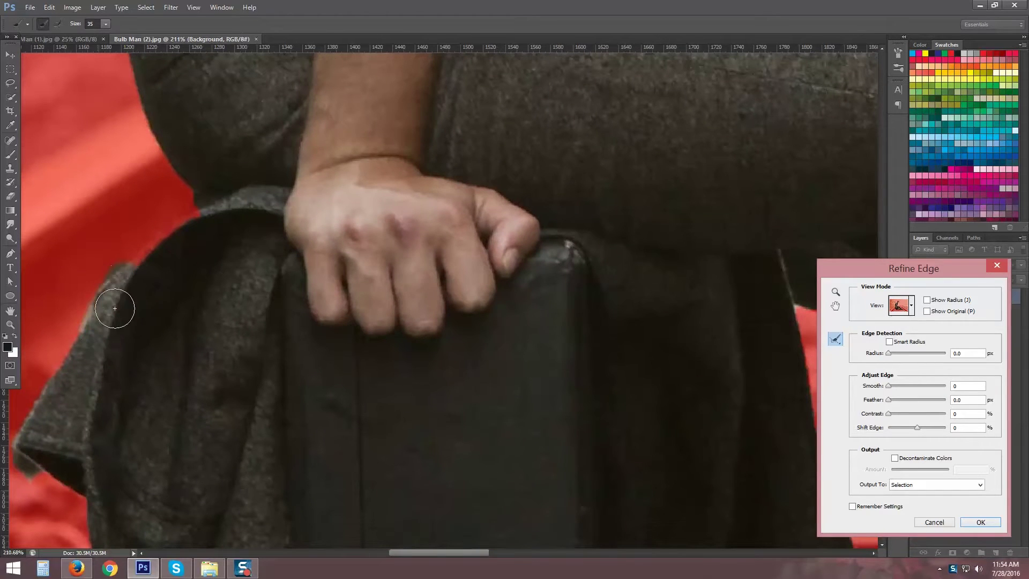
mouse_move(207, 327)
left_mouse_down()
mouse_move(245, 211)
mouse_move(291, 214)
mouse_move(221, 315)
left_mouse_up()
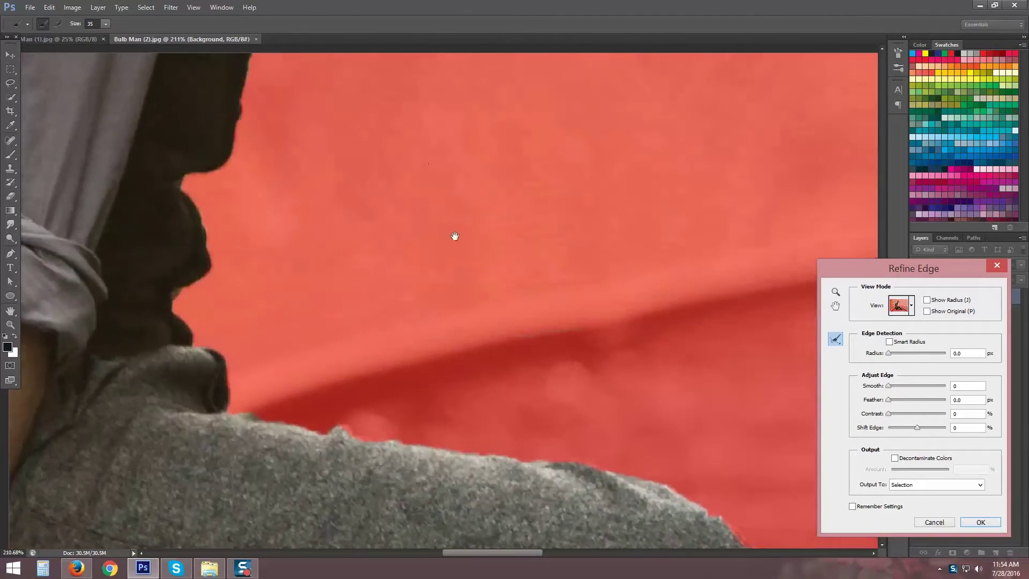
left_click_drag(454, 236, 411, 206)
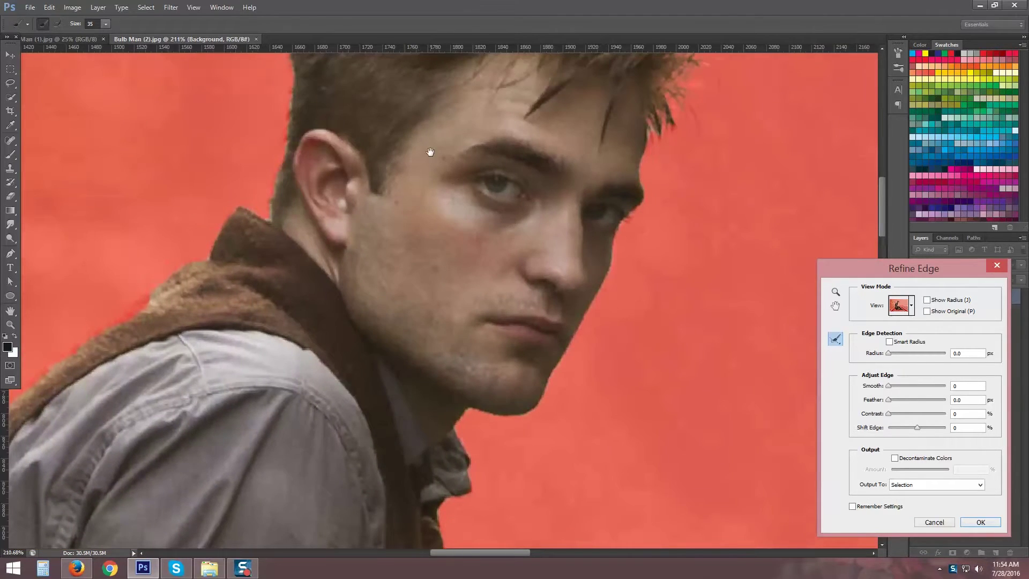
Preview the cutout on black and brush along the man's hair outline with the Refine Radius tool.
left_click_drag(430, 153, 429, 248)
left_click(903, 306)
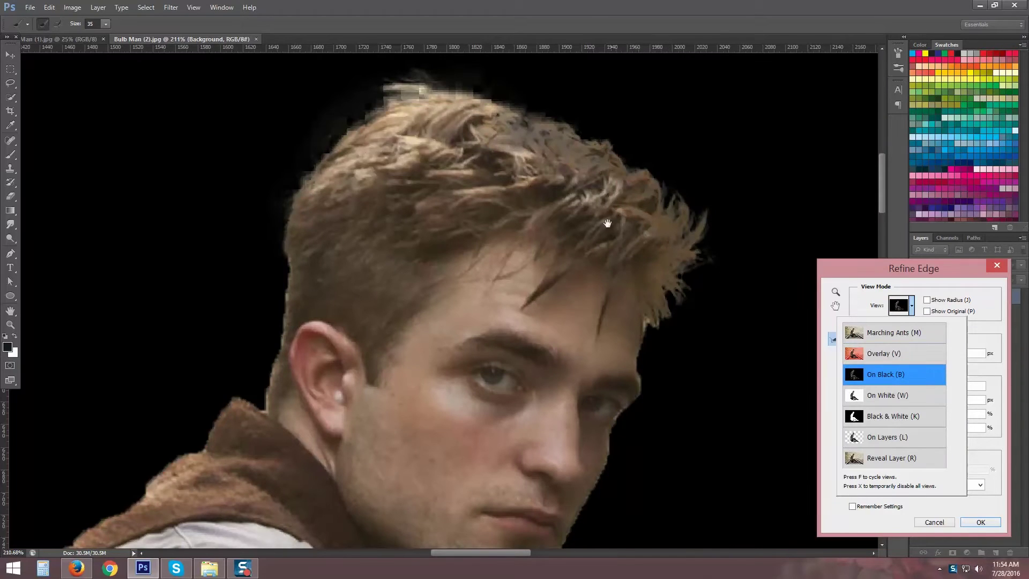
left_click(893, 378)
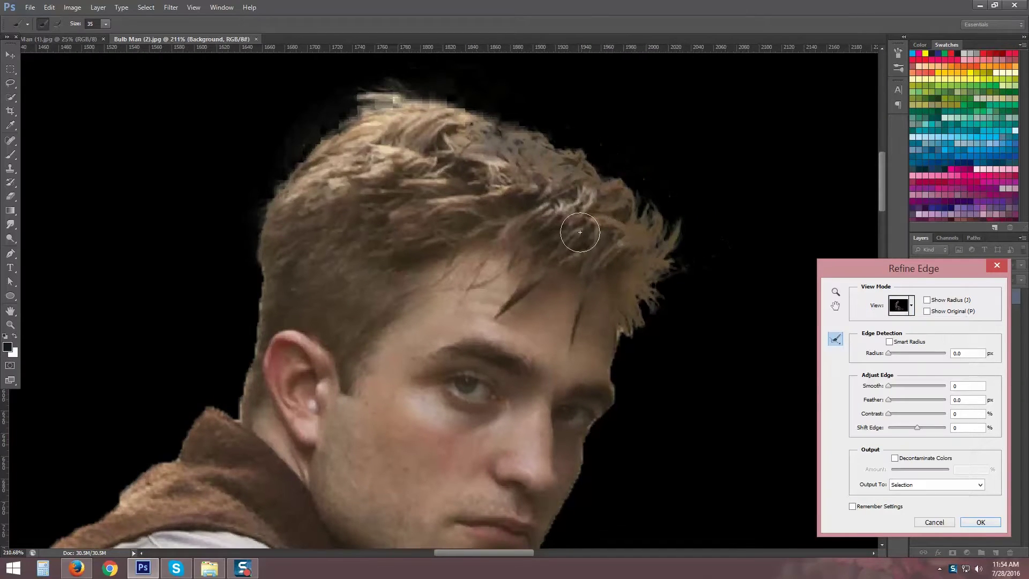
mouse_move(545, 169)
left_mouse_down()
mouse_move(533, 151)
mouse_move(578, 161)
mouse_move(616, 188)
mouse_move(612, 162)
left_mouse_up()
mouse_move(455, 104)
left_mouse_down()
mouse_move(516, 132)
mouse_move(598, 152)
mouse_move(710, 229)
mouse_move(692, 243)
mouse_move(650, 234)
mouse_move(658, 283)
left_mouse_up()
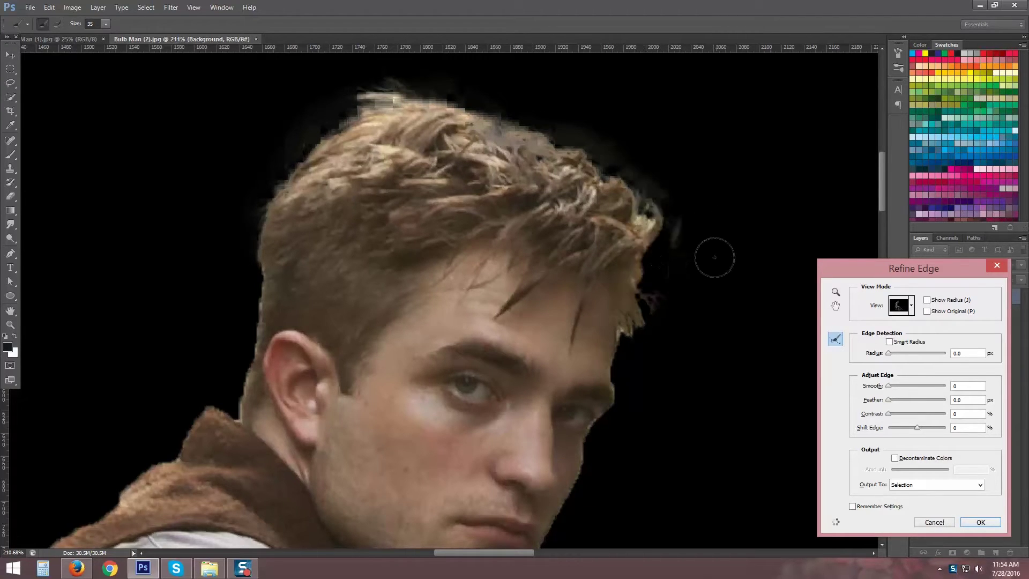
mouse_move(666, 237)
left_mouse_down()
mouse_move(659, 300)
mouse_move(682, 254)
mouse_move(682, 211)
mouse_move(650, 172)
mouse_move(595, 140)
left_mouse_up()
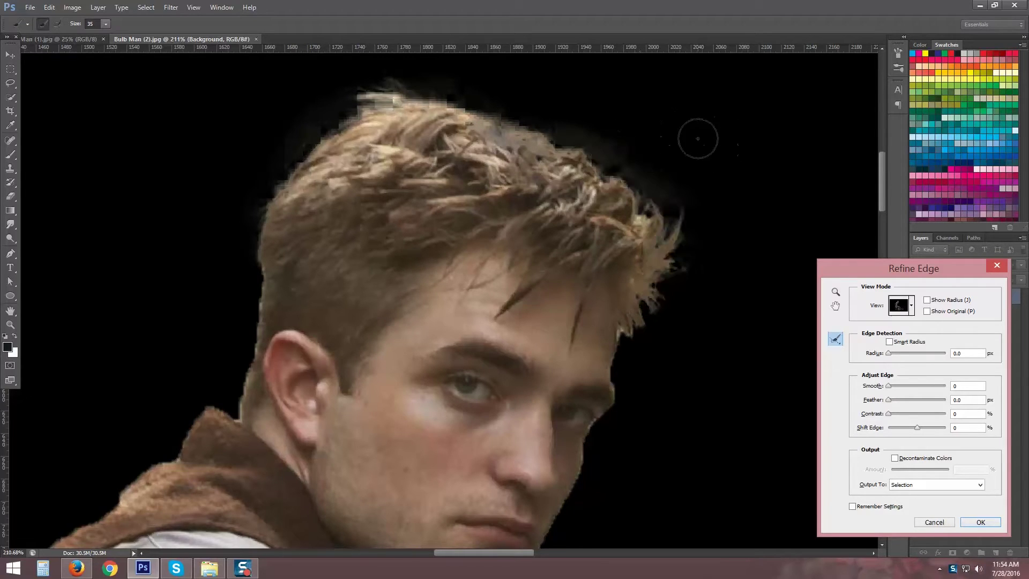
left_click_drag(530, 162, 560, 235)
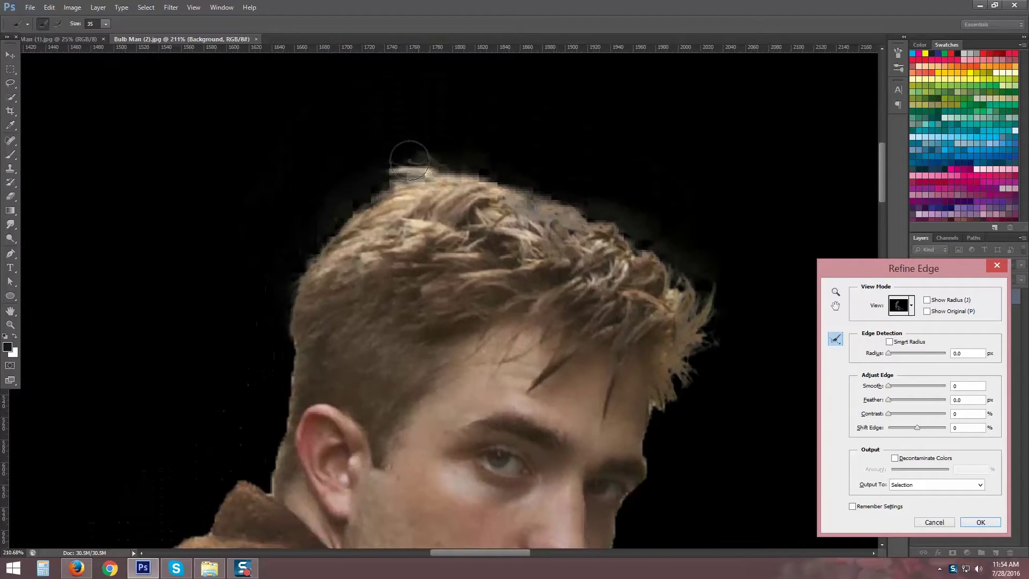
left_click_drag(394, 166, 339, 178)
mouse_move(401, 331)
left_mouse_down()
mouse_move(408, 197)
mouse_move(414, 224)
left_mouse_up()
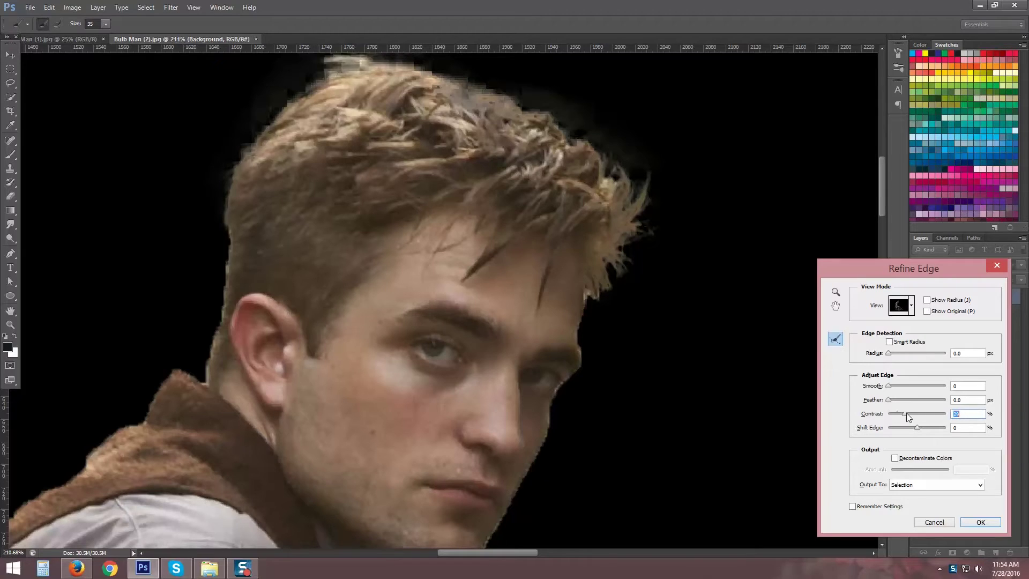
Set Smooth to 13, Feather to 1.6 px and Shift Edge to -21%, raise the Contrast, and apply the refinement to the selection.
mouse_move(906, 413)
left_mouse_down()
mouse_move(903, 400)
mouse_move(874, 406)
mouse_move(893, 402)
left_mouse_up()
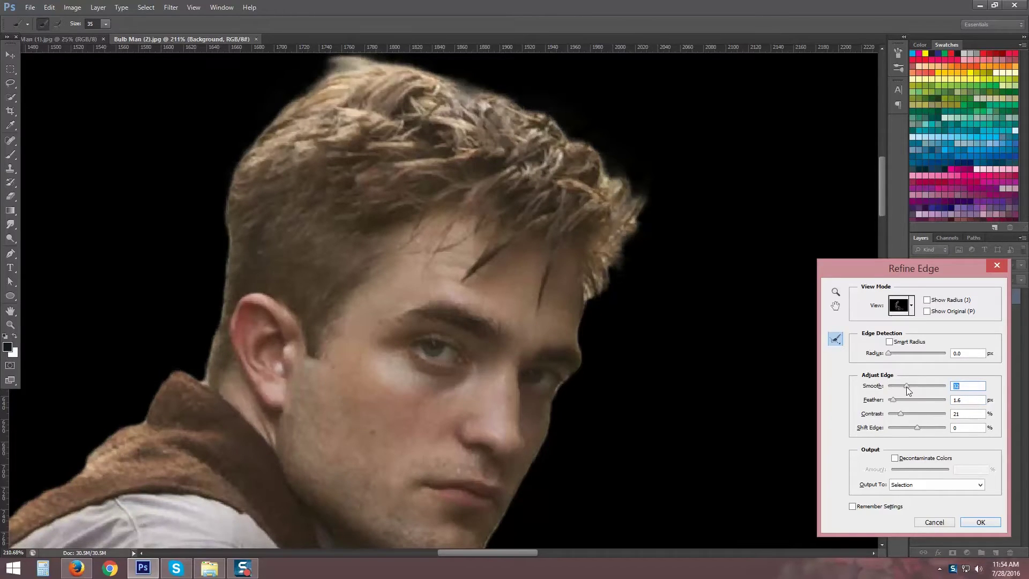
left_click_drag(933, 387, 896, 387)
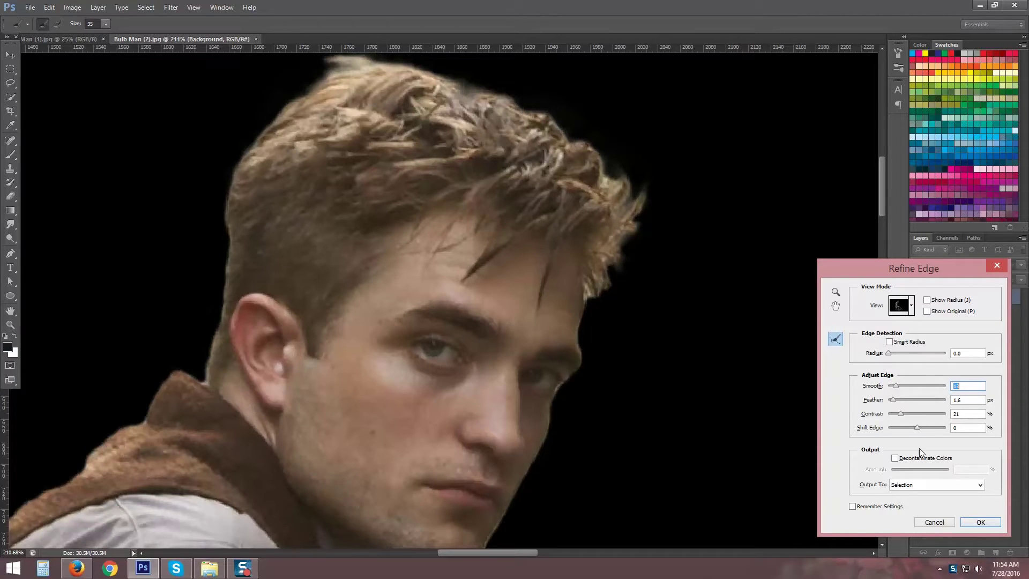
left_click_drag(917, 426, 926, 427)
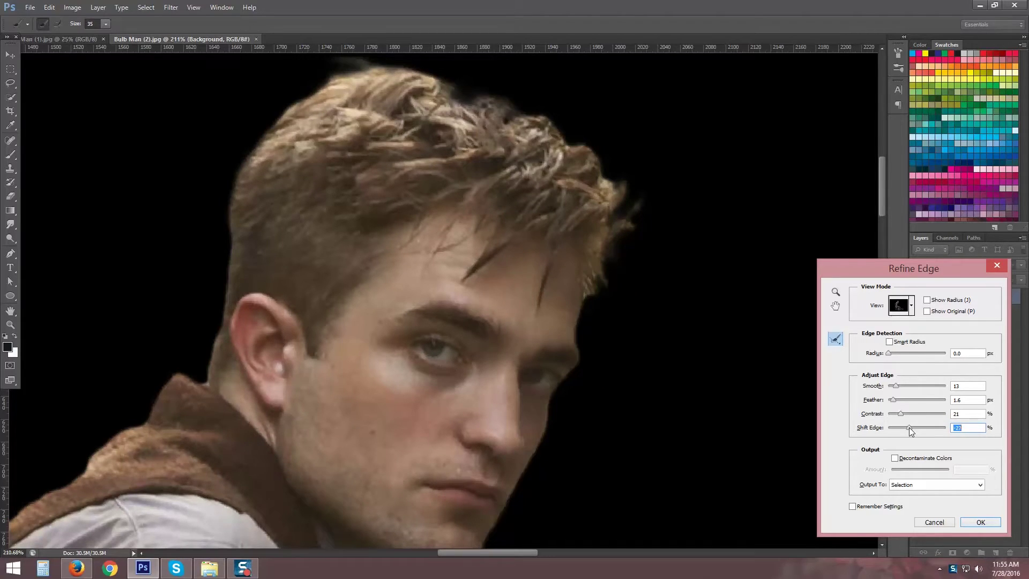
left_click_drag(914, 426, 905, 415)
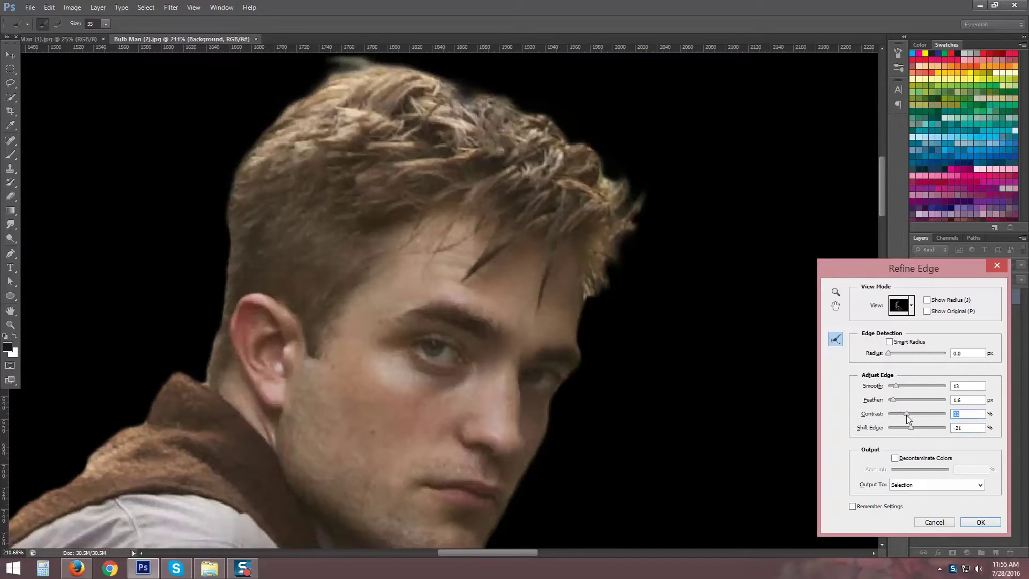
left_click(975, 523)
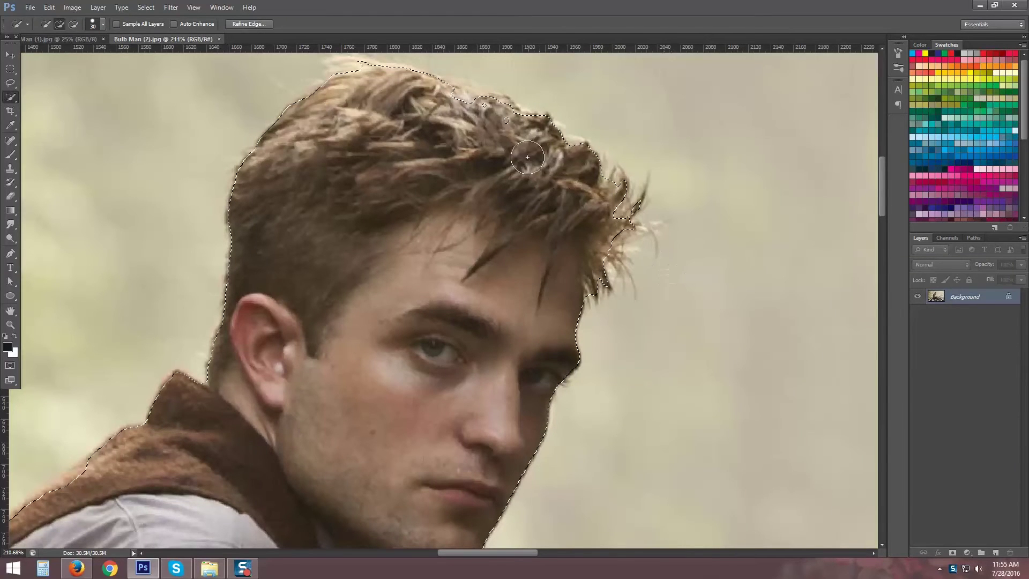
Add the missed spot in the top of the hair to the selection and copy the man onto a new layer.
left_click(501, 128)
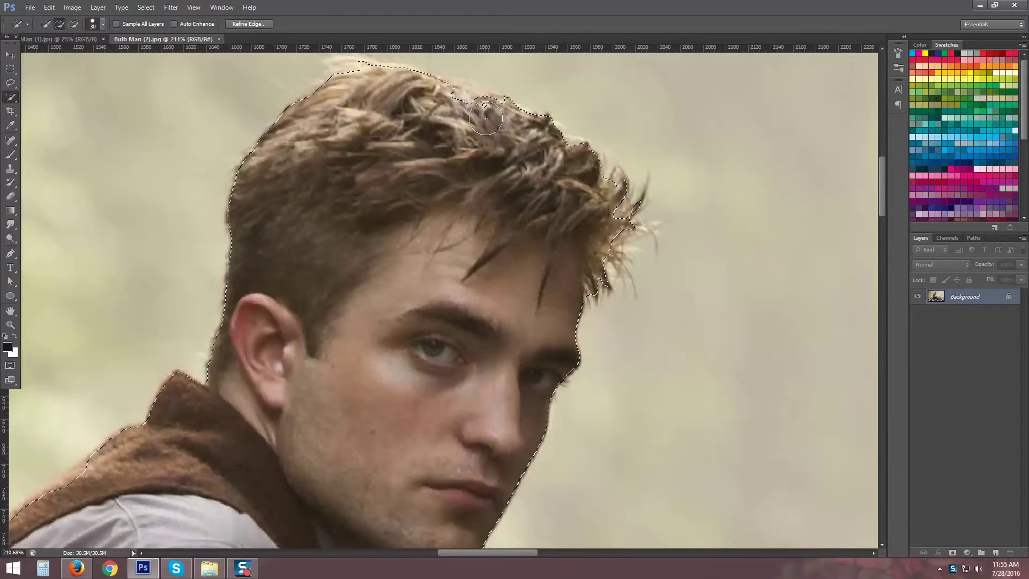
left_click_drag(540, 231, 549, 207)
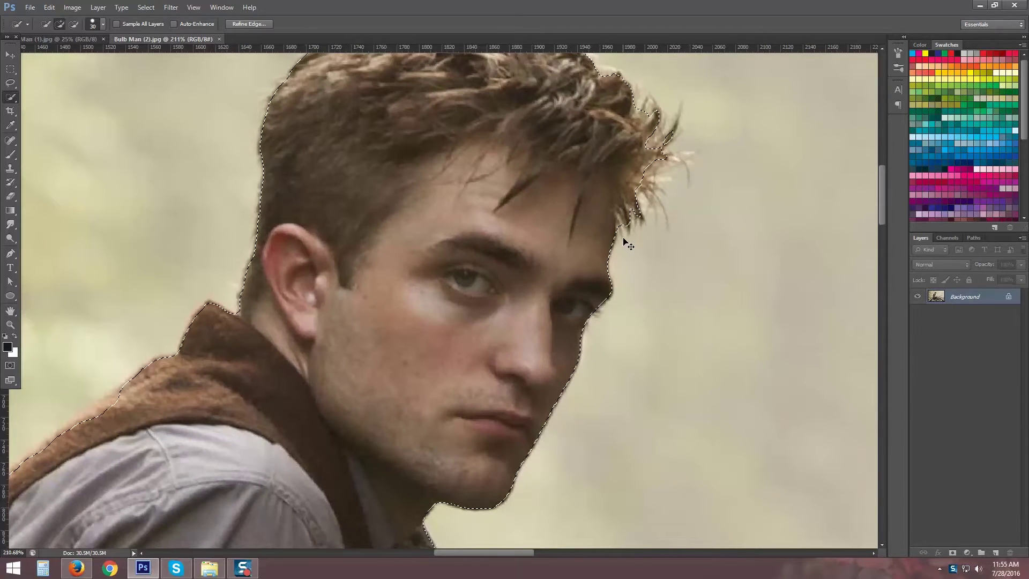
key("ctrl+j")
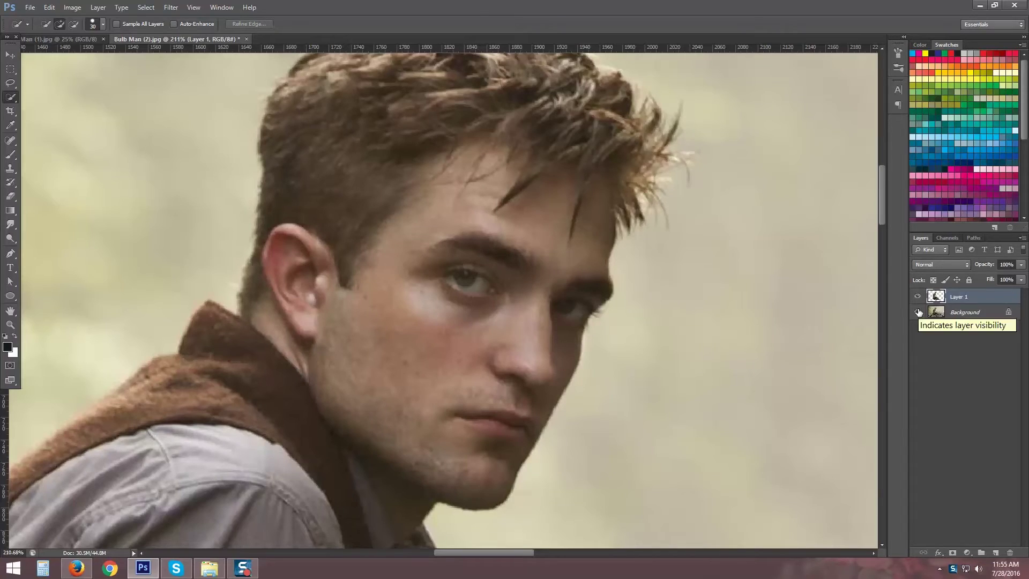
Hide the Background layer and check the whole cutout against transparency.
left_click(918, 312)
left_click_drag(578, 180, 568, 319)
scroll(567, 320, "down", 10)
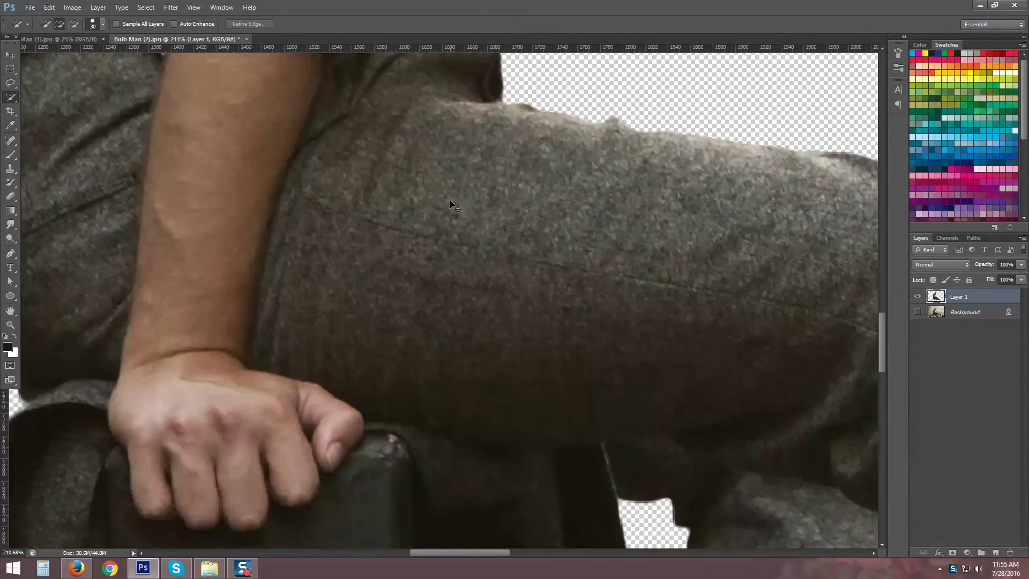
key("ctrl+minus")
key("ctrl+minus")
key("ctrl+minus")
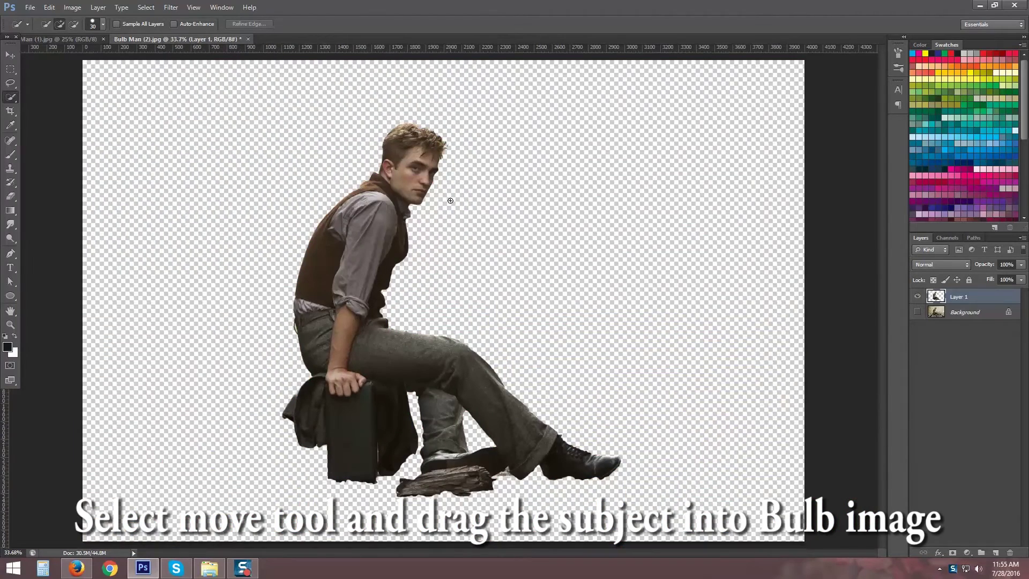
Move the cutout man into the light bulb image and place him over the wide end of the bulb.
key("v")
mouse_move(388, 202)
left_mouse_down()
mouse_move(324, 176)
mouse_move(150, 62)
mouse_move(88, 39)
mouse_move(374, 283)
left_mouse_up()
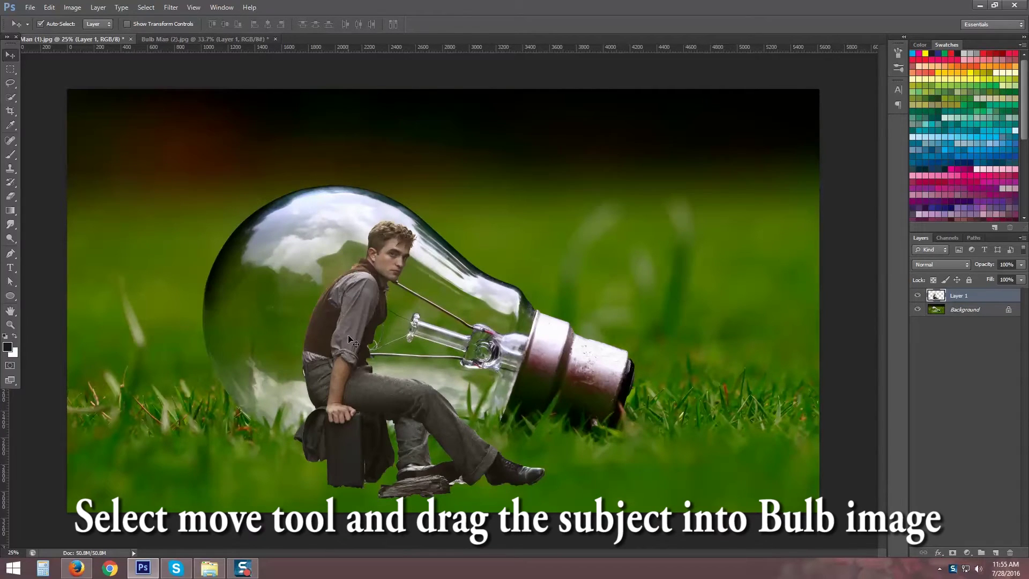
left_click_drag(348, 334, 293, 304)
Scale the man proportionally to about 77% and position him sitting inside the glass of the bulb.
key("ctrl+t")
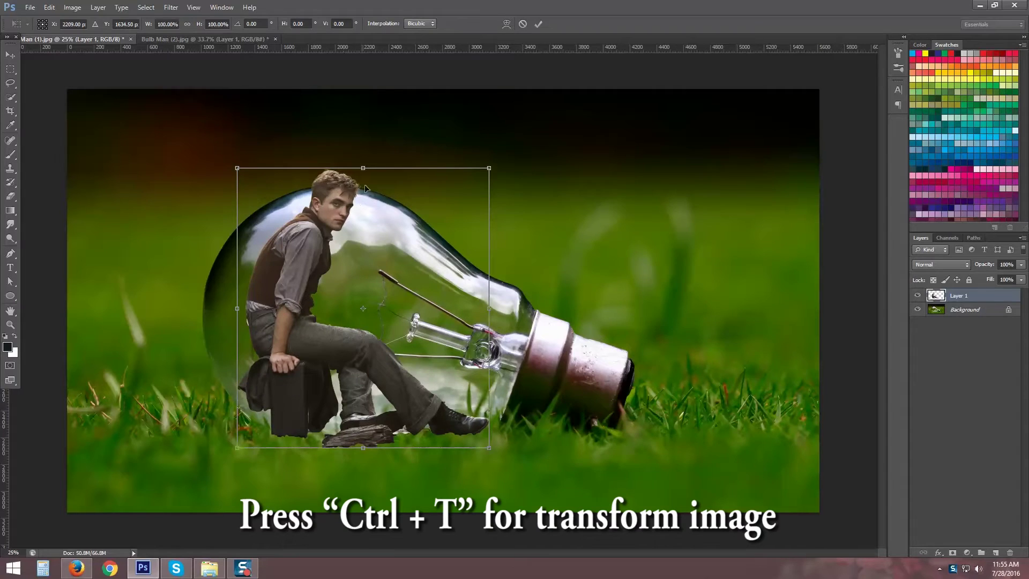
left_click_drag(490, 168, 427, 229)
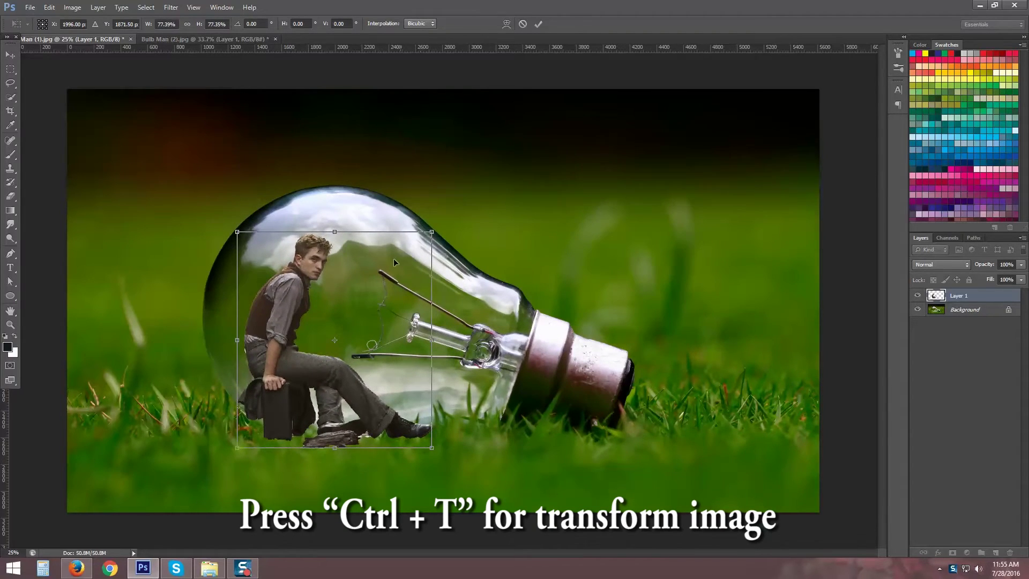
left_click_drag(365, 282, 366, 287)
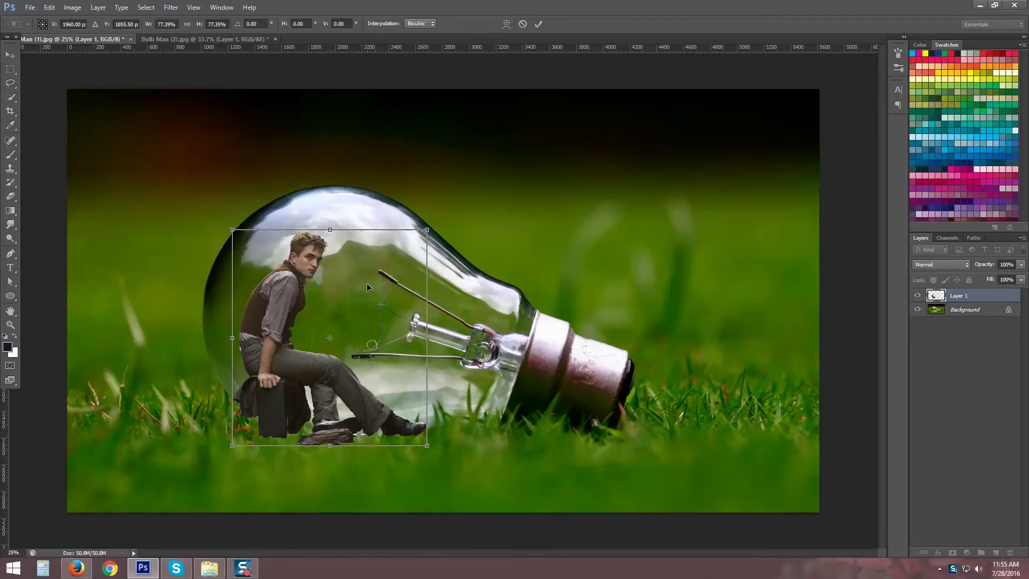
key("Return")
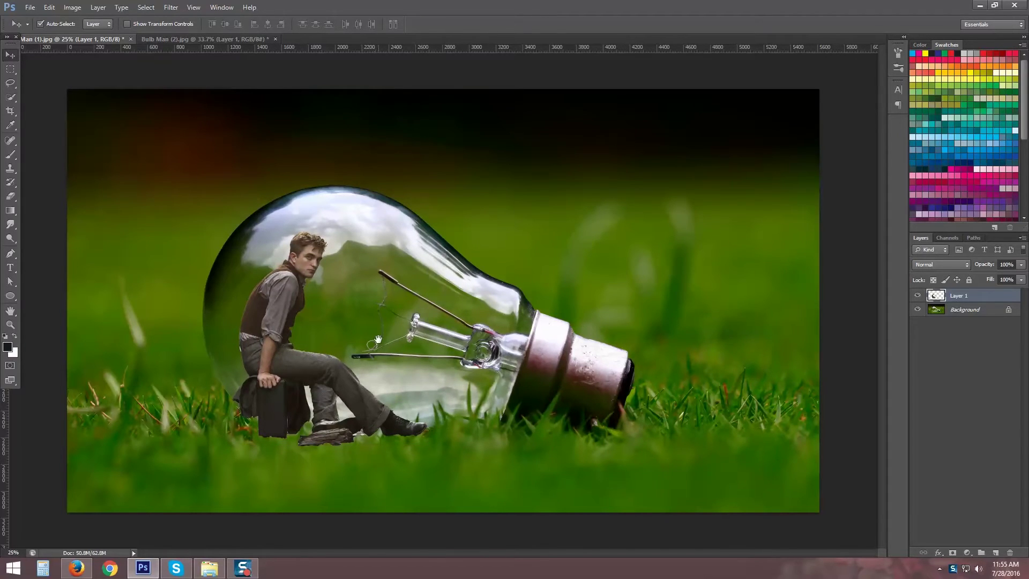
Save the composite to the Desktop as the Photoshop file Bulb Man (1).psd with Maximize Compatibility on.
key("ctrl+shift+s")
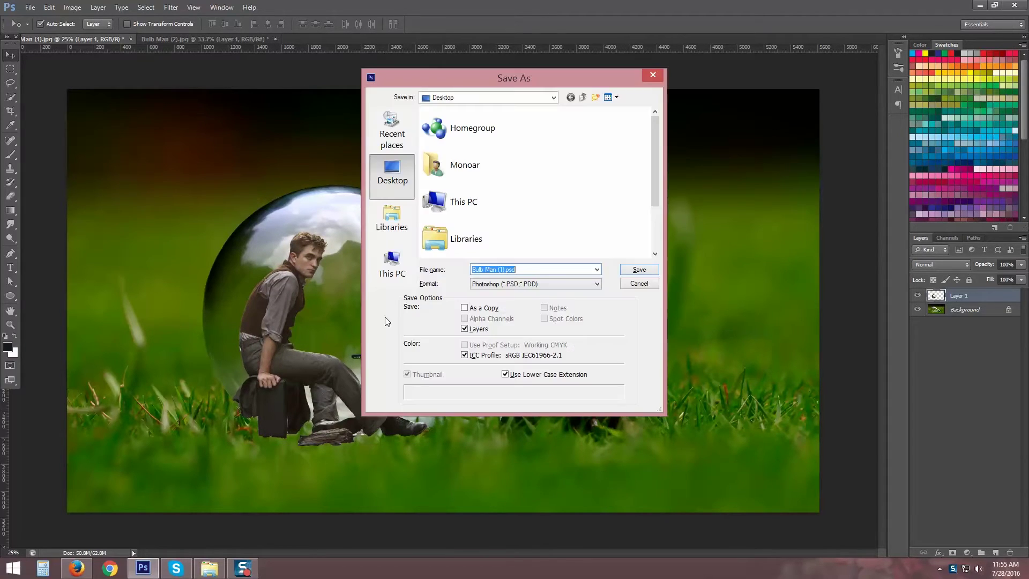
left_click(536, 269)
left_click(627, 272)
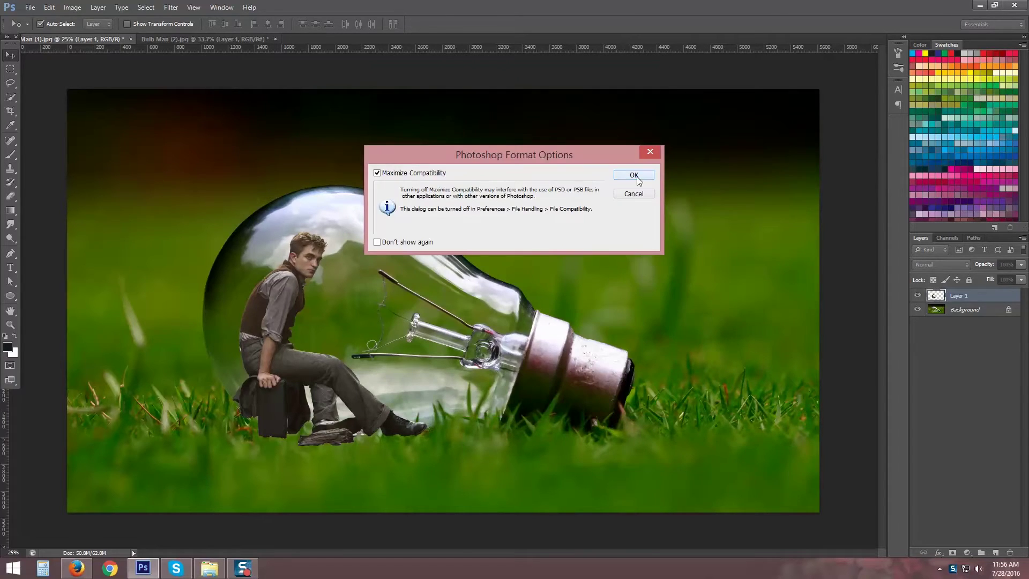
left_click(635, 174)
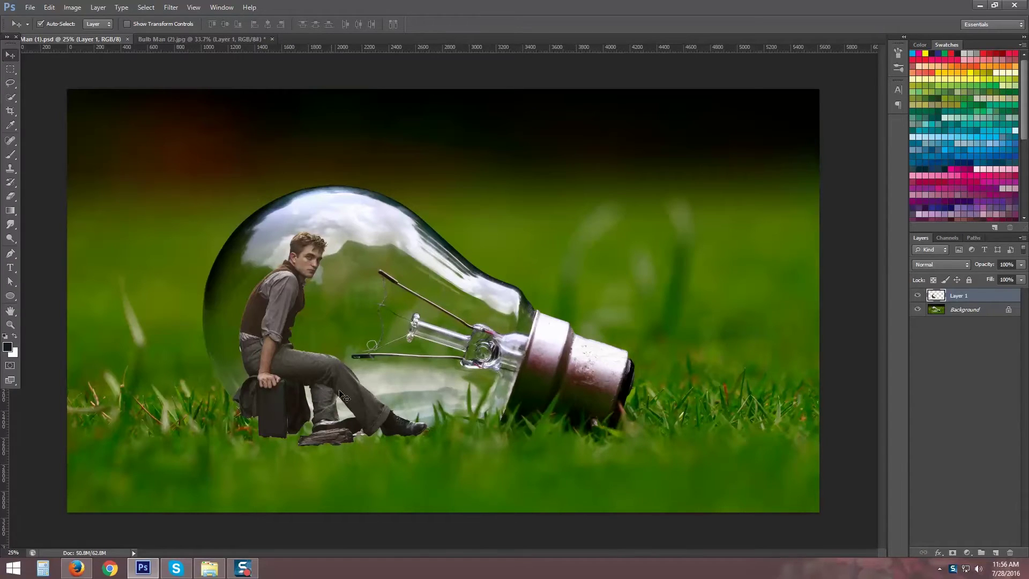
Rename the man's layer as Man, and convert the Background into a regular layer named BG.
left_click(964, 309)
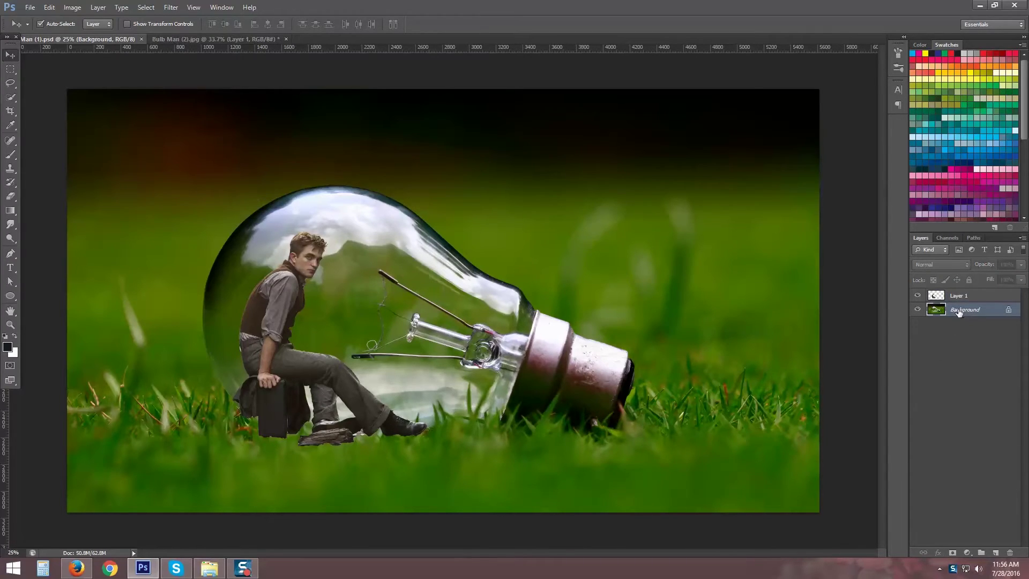
left_click(962, 298)
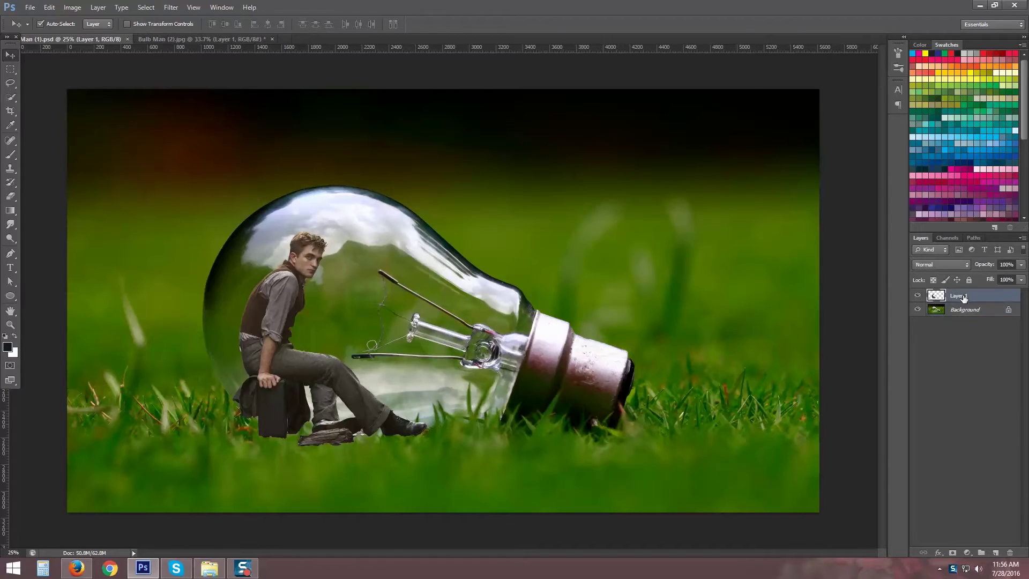
double_click(963, 297)
type("Man")
key("Return")
double_click(970, 311, "alt")
double_click(960, 311)
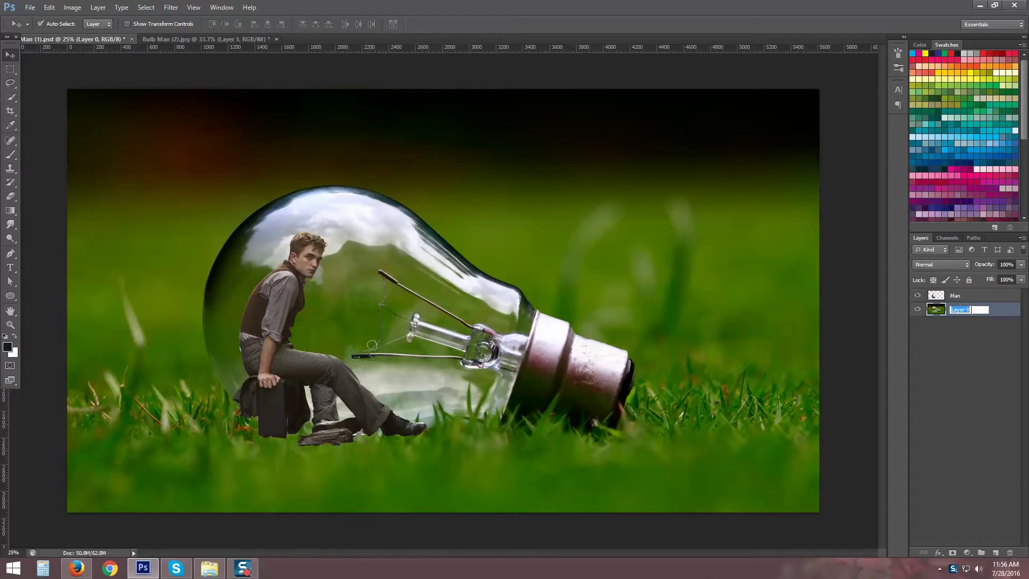
key("Return")
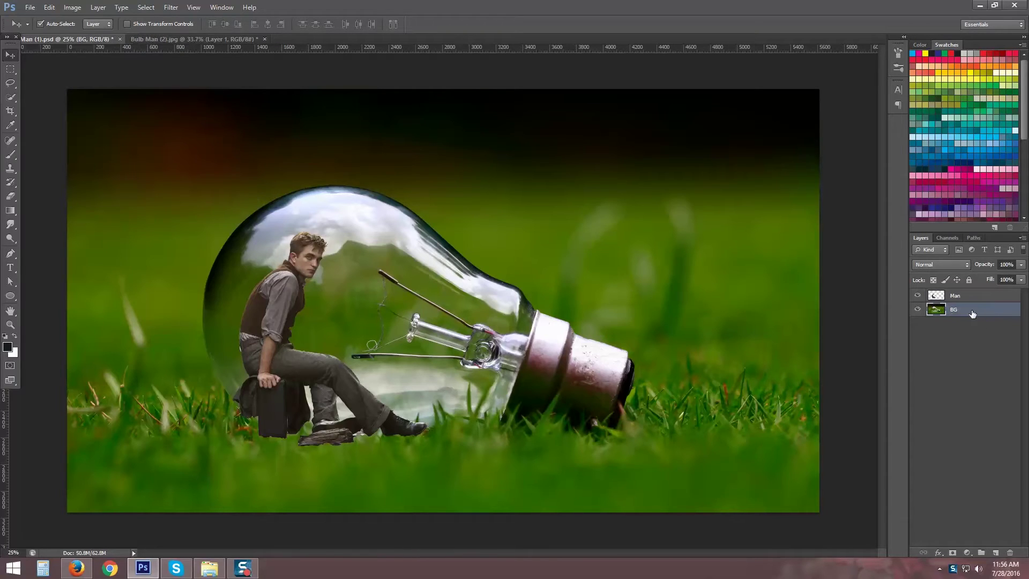
Create a new layer above the Man layer and name it Grass overlay.
left_click(958, 296)
left_click(995, 552)
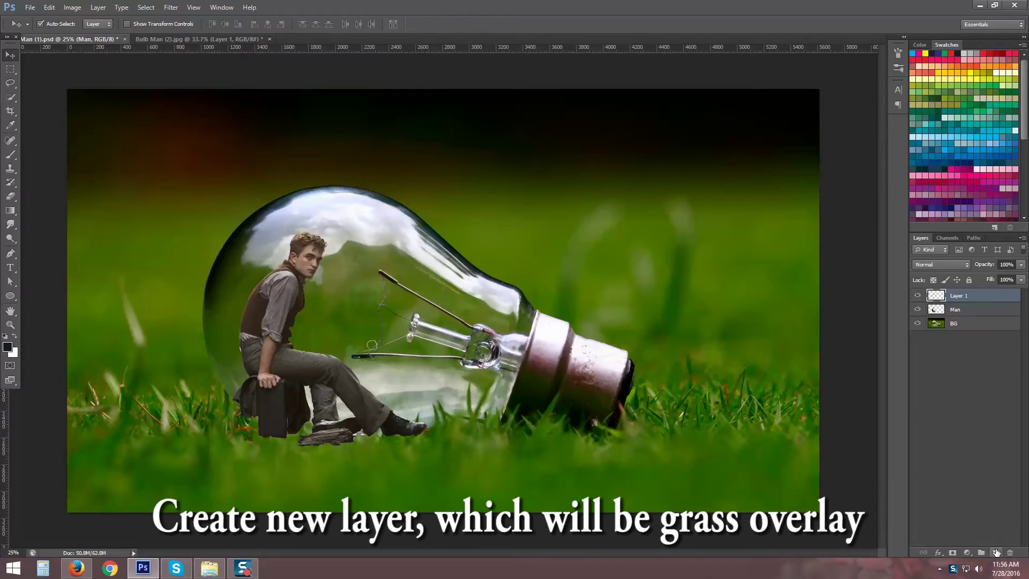
double_click(958, 296)
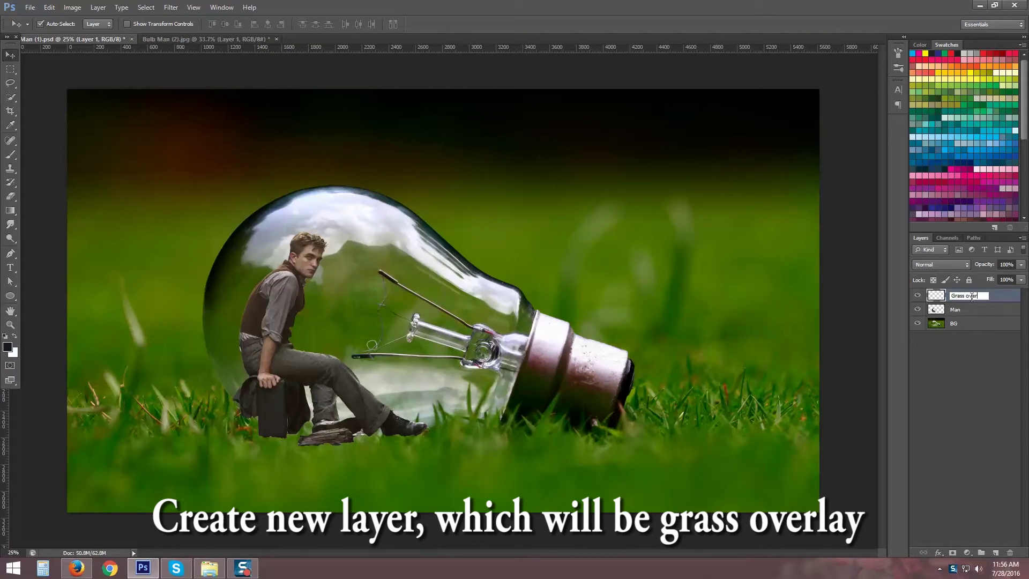
type("Grass overlay")
key("Return")
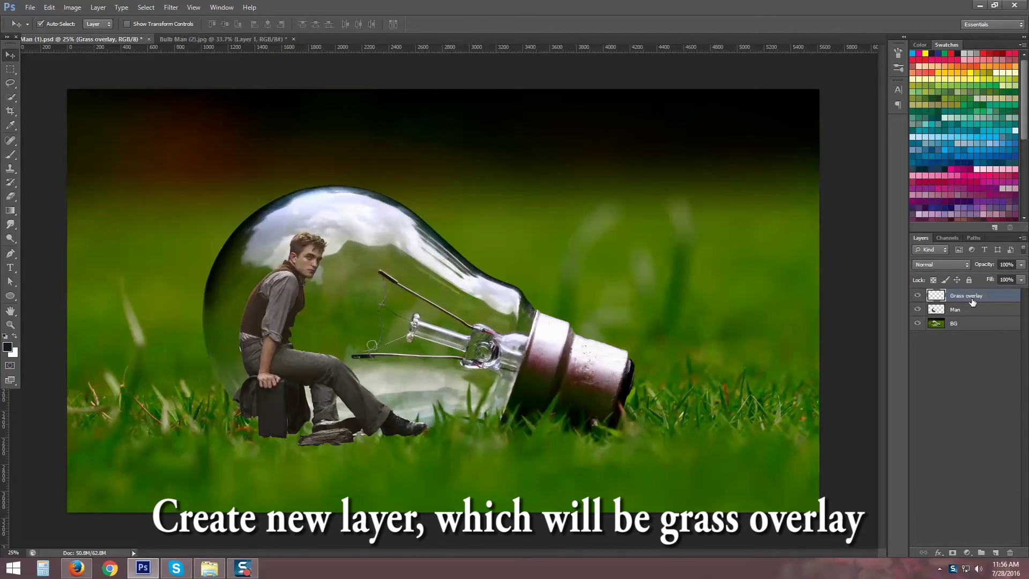
On the BG layer, enlarge the Clone Stamp brush to 400 and sample the grass beside the suitcase and wood as the clone source.
left_click(959, 324)
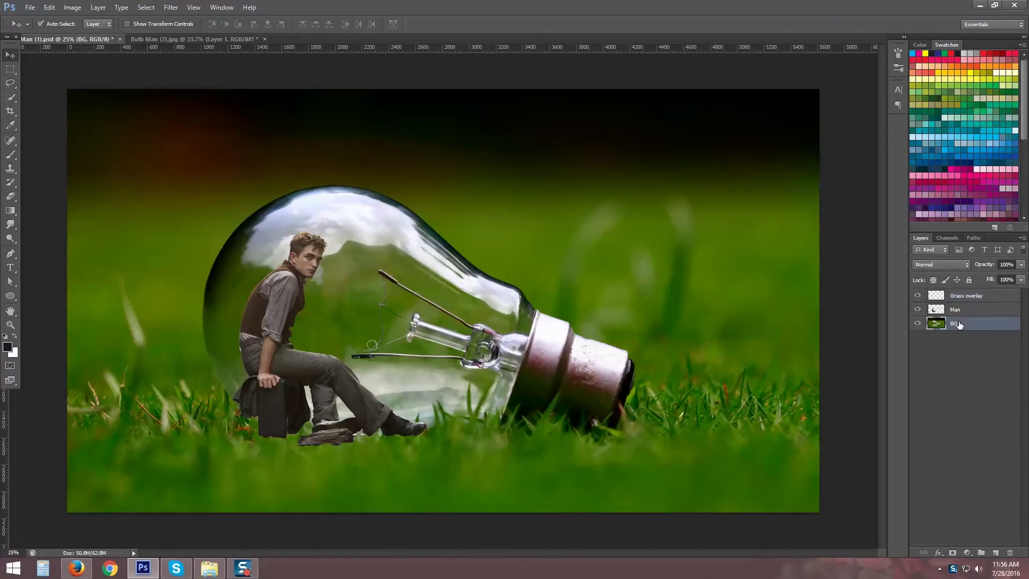
left_click(8, 169)
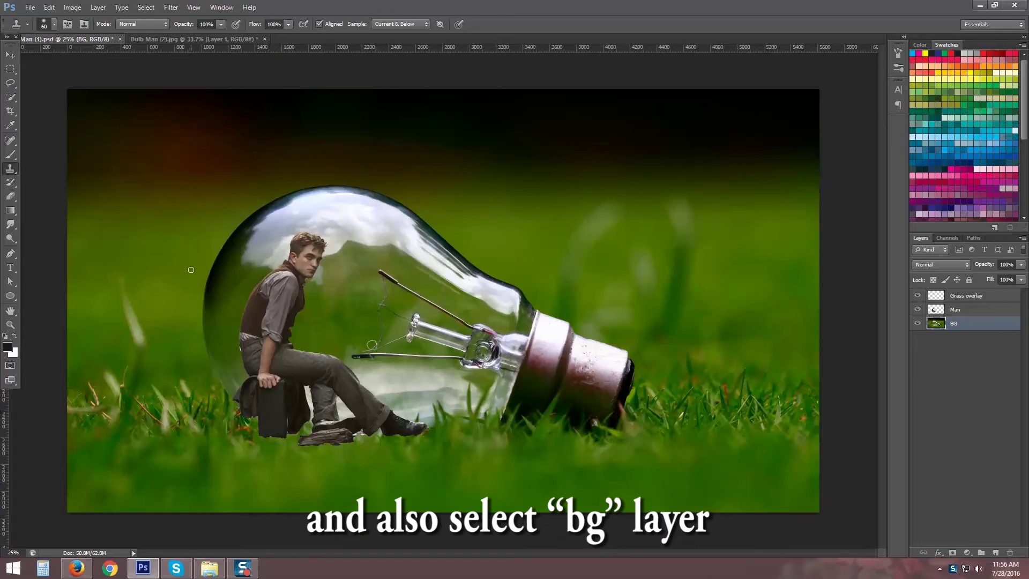
key("bracketright")
key("bracketright")
key("bracketright")
key("bracketright")
key("bracketright")
key("bracketright")
key("bracketright")
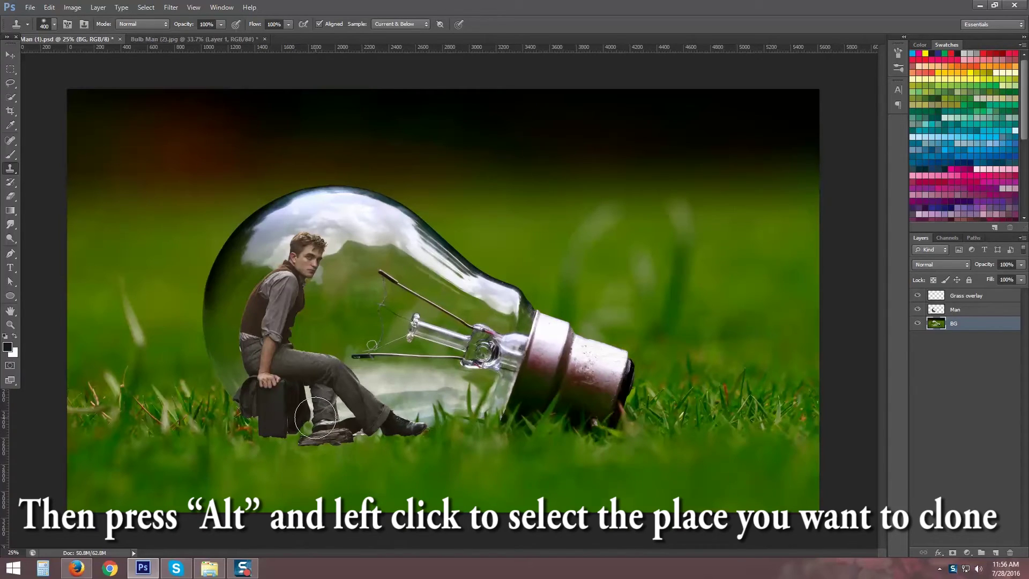
left_click(316, 434, "alt")
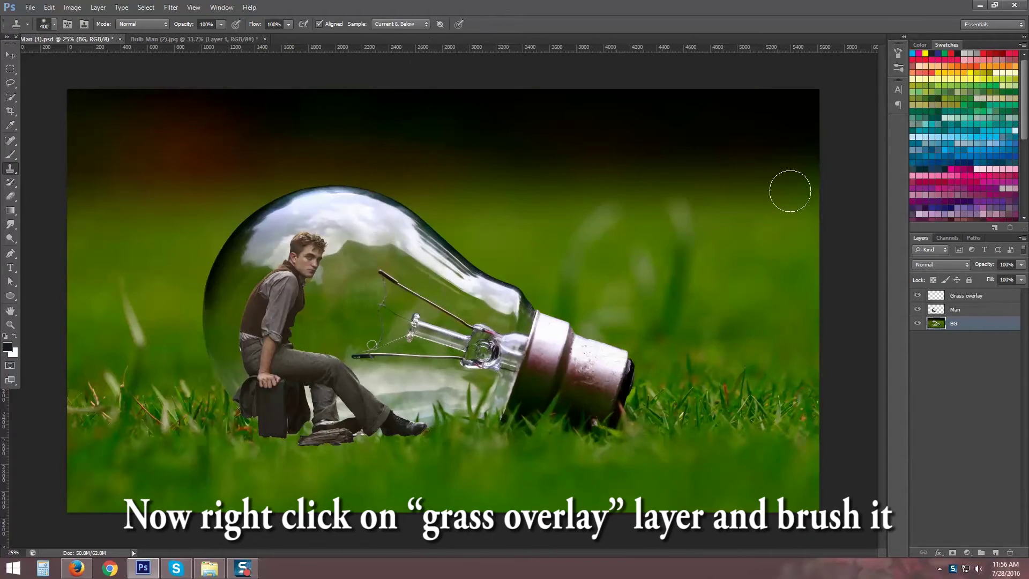
Clone the sampled grass onto the Grass overlay layer over the suitcase base and the man's feet, resampling from BG, and save the document.
left_click(964, 295)
mouse_move(287, 413)
left_mouse_down()
mouse_move(262, 432)
mouse_move(271, 443)
mouse_move(281, 436)
mouse_move(271, 445)
mouse_move(475, 446)
mouse_move(463, 448)
left_mouse_up()
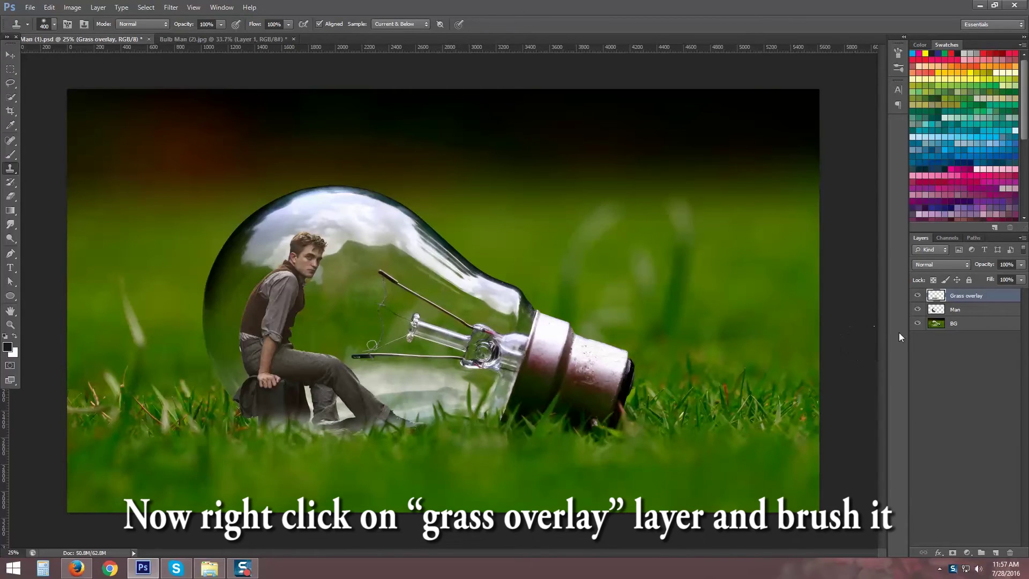
left_click(936, 325)
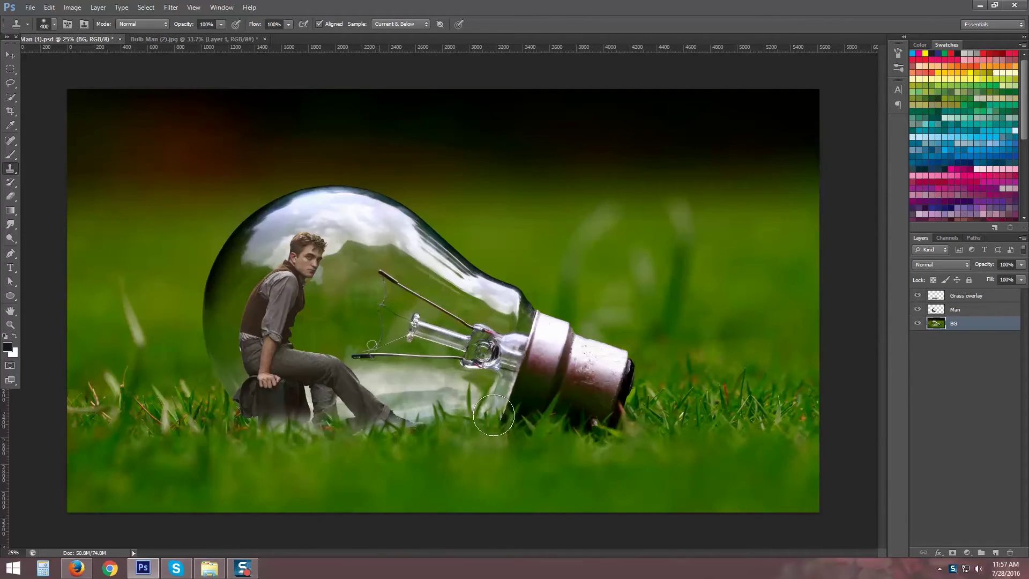
left_click(953, 295)
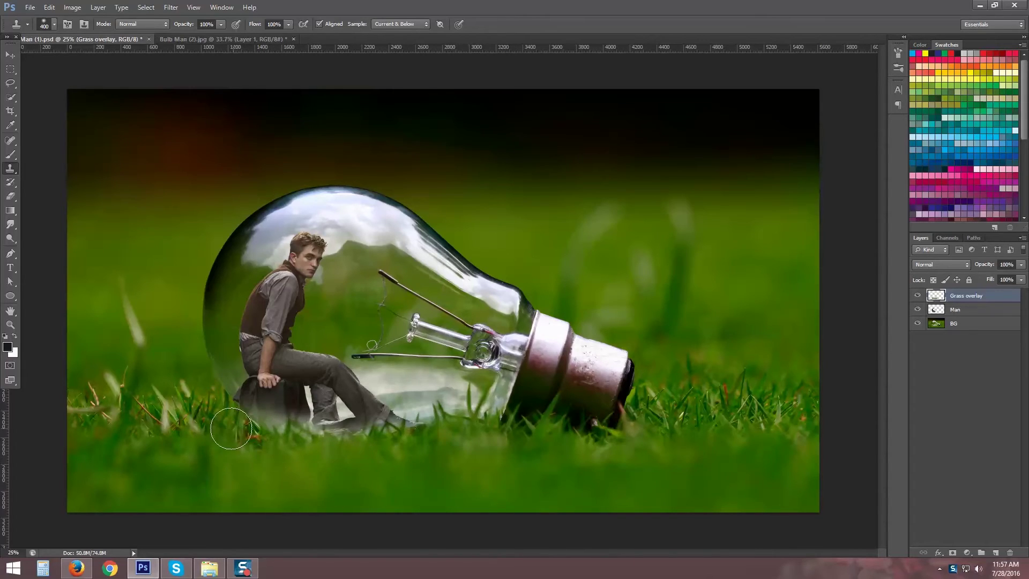
left_click(197, 419)
key("ctrl+s")
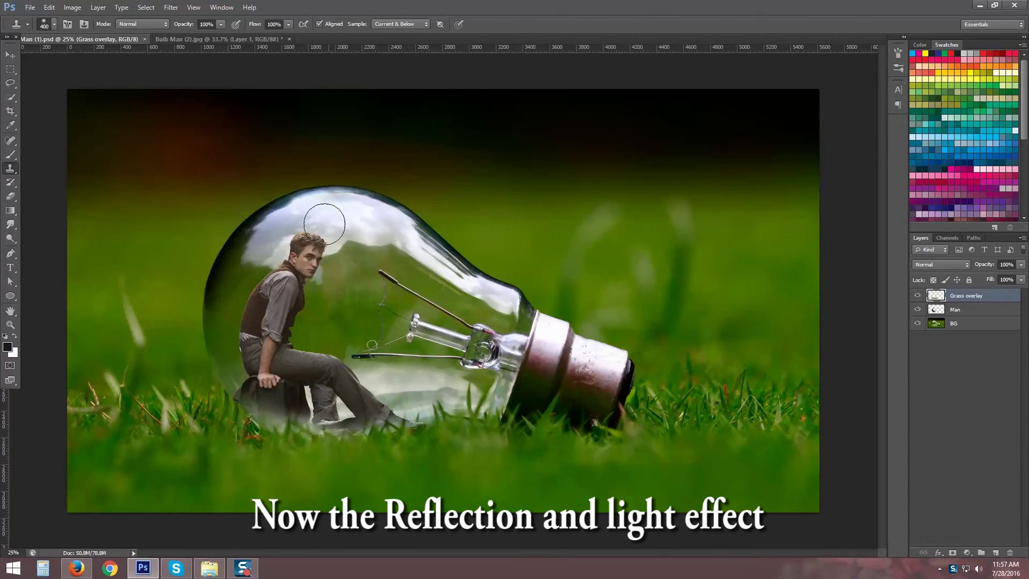
Create a new layer above the Grass overlay layer and name it Reflection overlay.
left_click(971, 324)
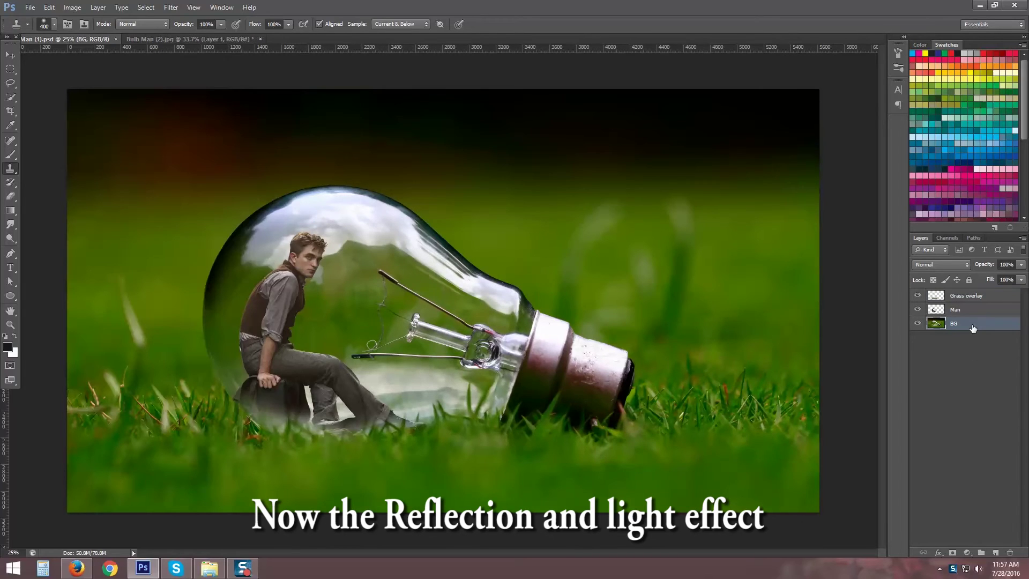
left_click(968, 298)
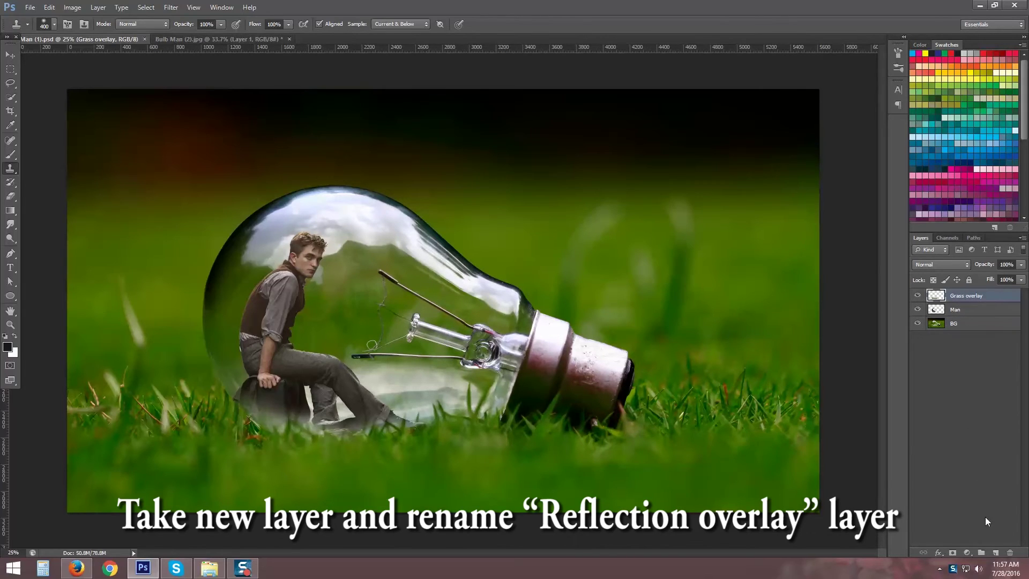
left_click(994, 552)
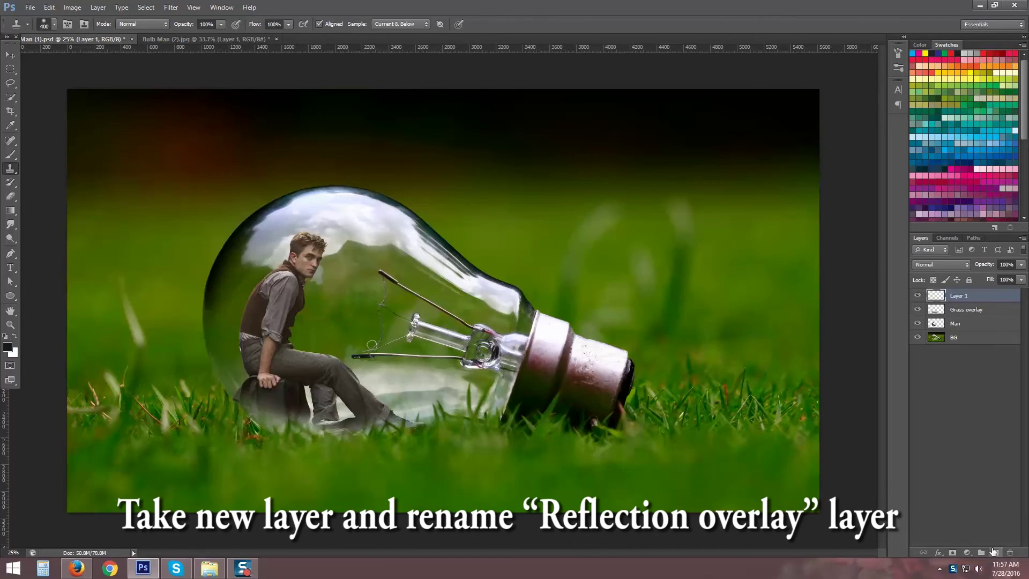
double_click(956, 296)
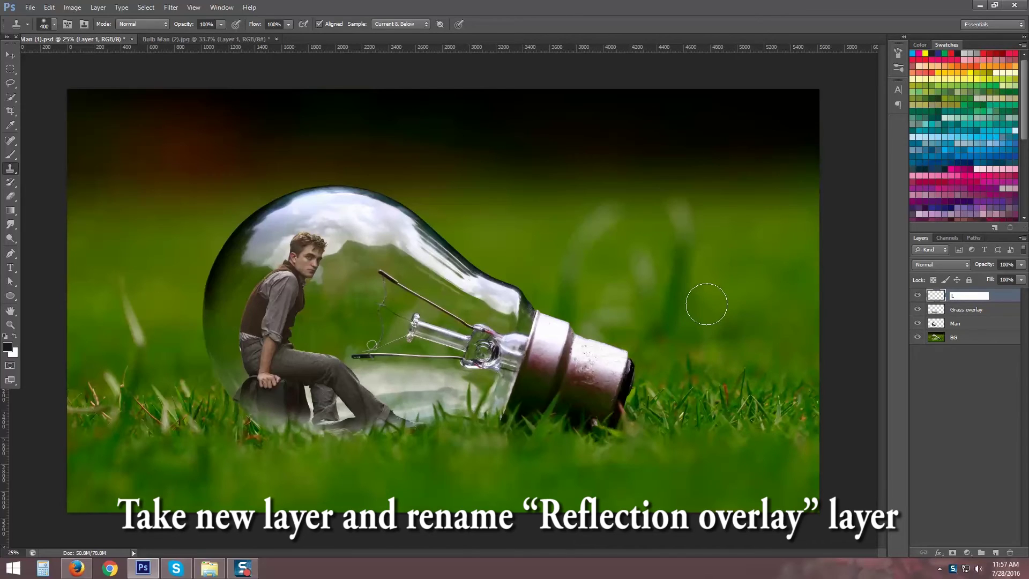
type("Reflection overlay")
key("Return")
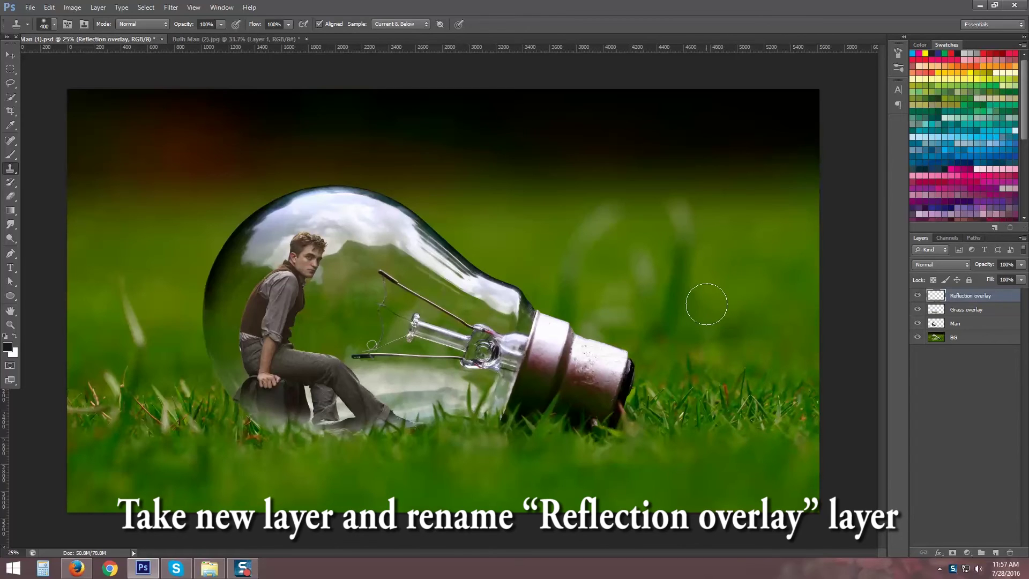
Sample the bulb's glass reflection on the BG layer and clone it over the whole man on the Reflection overlay layer.
left_click(959, 338)
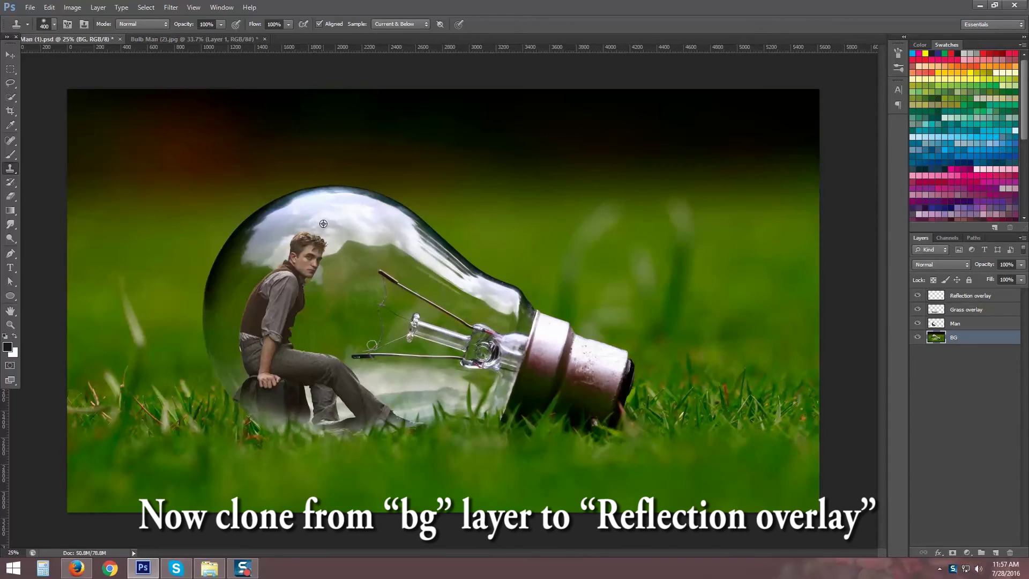
left_click(962, 296)
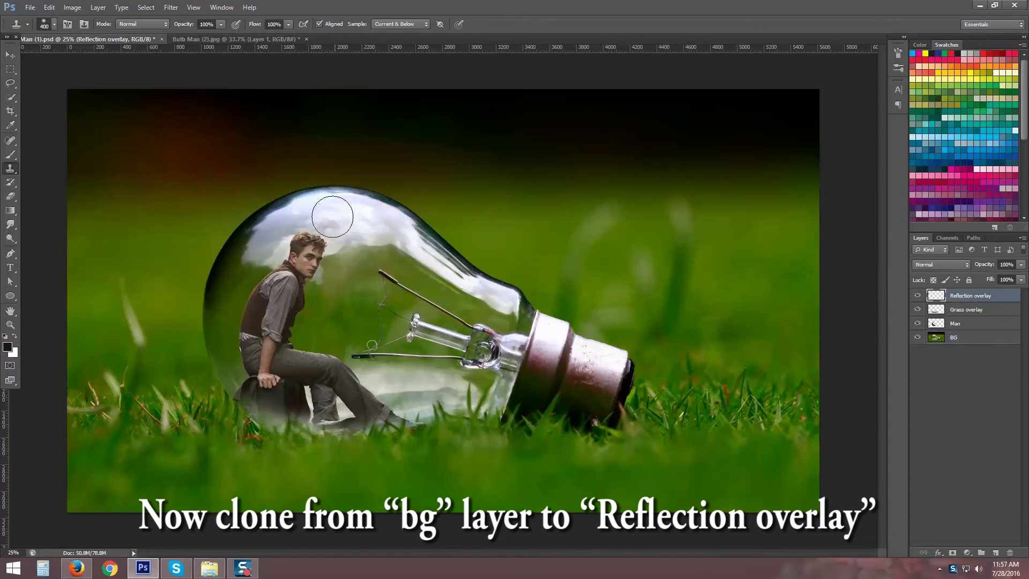
mouse_move(287, 234)
left_mouse_down()
mouse_move(322, 237)
mouse_move(280, 248)
mouse_move(376, 239)
mouse_move(332, 234)
mouse_move(257, 252)
mouse_move(296, 222)
mouse_move(363, 228)
mouse_move(421, 254)
mouse_move(336, 246)
mouse_move(303, 256)
mouse_move(275, 243)
mouse_move(255, 309)
mouse_move(258, 284)
mouse_move(244, 284)
mouse_move(273, 277)
mouse_move(311, 288)
mouse_move(303, 309)
mouse_move(277, 314)
mouse_move(292, 303)
mouse_move(285, 347)
mouse_move(277, 296)
mouse_move(286, 281)
mouse_move(248, 295)
mouse_move(234, 321)
mouse_move(244, 362)
mouse_move(281, 246)
mouse_move(266, 279)
left_mouse_up()
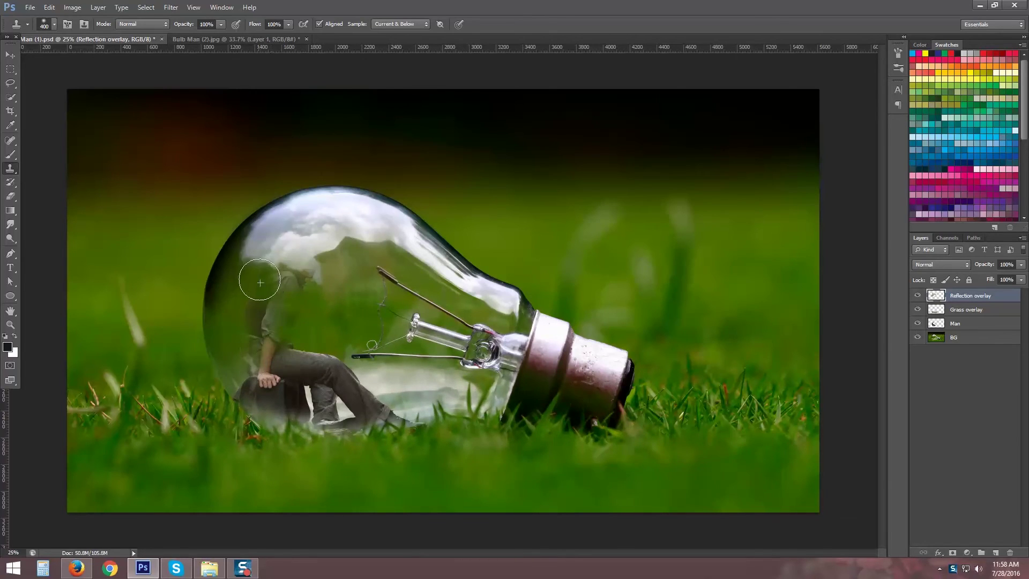
left_click(341, 365)
mouse_move(341, 365)
left_mouse_down()
mouse_move(423, 421)
mouse_move(366, 403)
mouse_move(333, 367)
mouse_move(415, 431)
mouse_move(325, 404)
mouse_move(318, 367)
mouse_move(304, 360)
mouse_move(341, 356)
mouse_move(326, 389)
mouse_move(290, 392)
mouse_move(323, 414)
mouse_move(292, 402)
mouse_move(257, 345)
mouse_move(243, 362)
mouse_move(300, 387)
left_mouse_up()
key("ctrl+s")
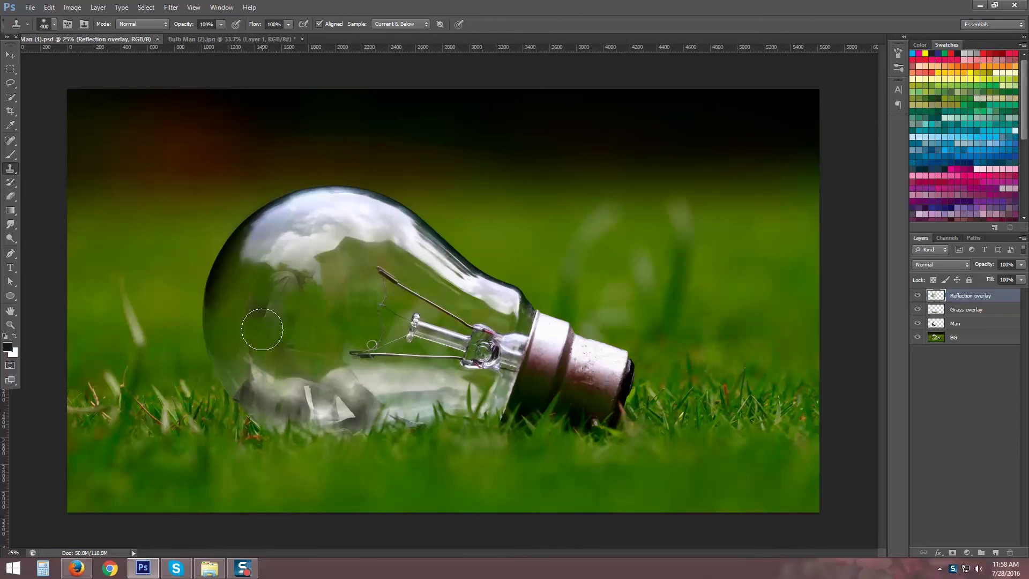
left_click_drag(263, 329, 251, 312)
mouse_move(271, 372)
left_mouse_down()
mouse_move(241, 364)
mouse_move(353, 371)
mouse_move(370, 403)
left_mouse_up()
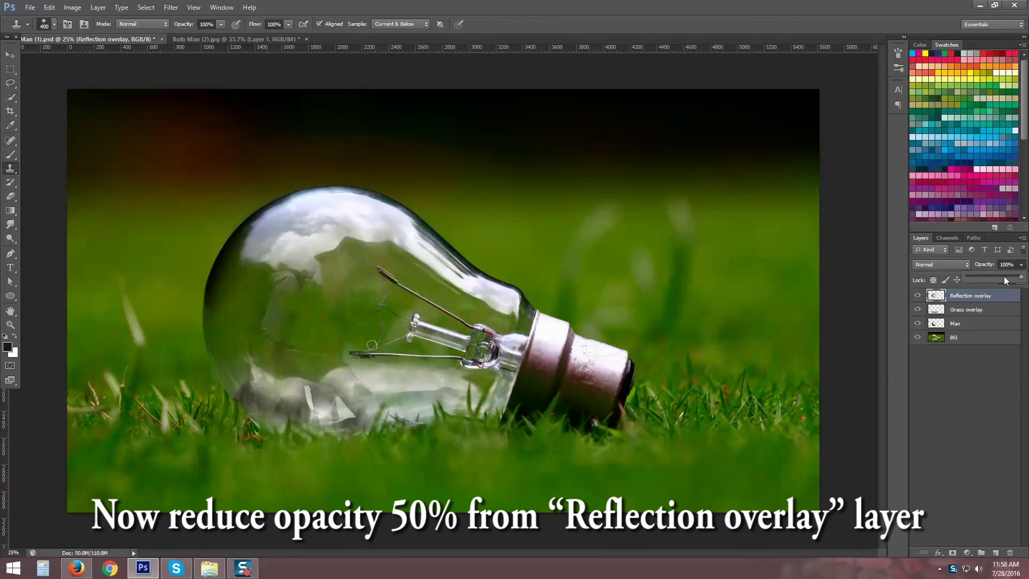
Reduce the Reflection overlay layer's opacity to 50%, switch to the Move tool and save the document.
left_click(1004, 278)
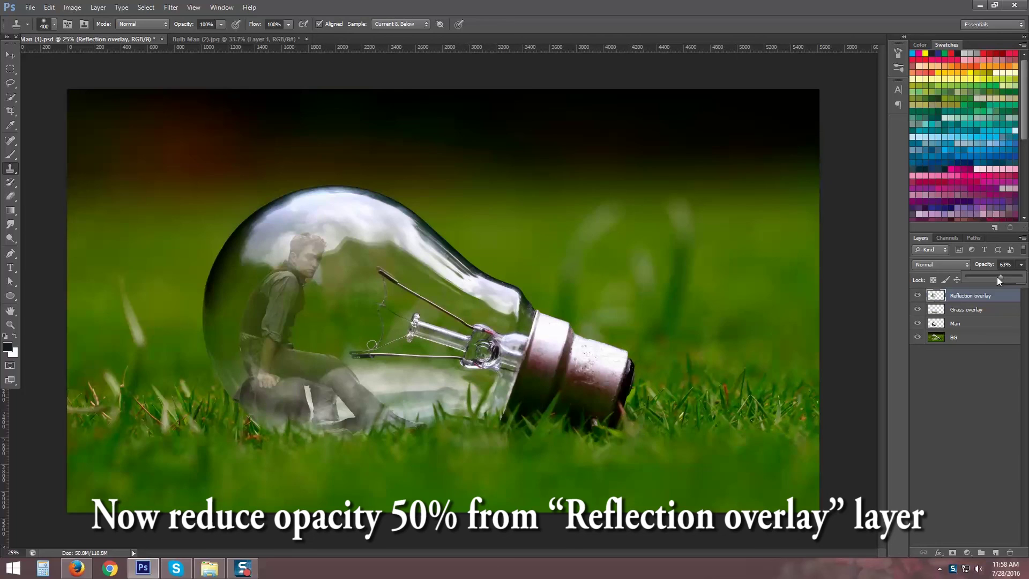
left_click_drag(998, 278, 996, 278)
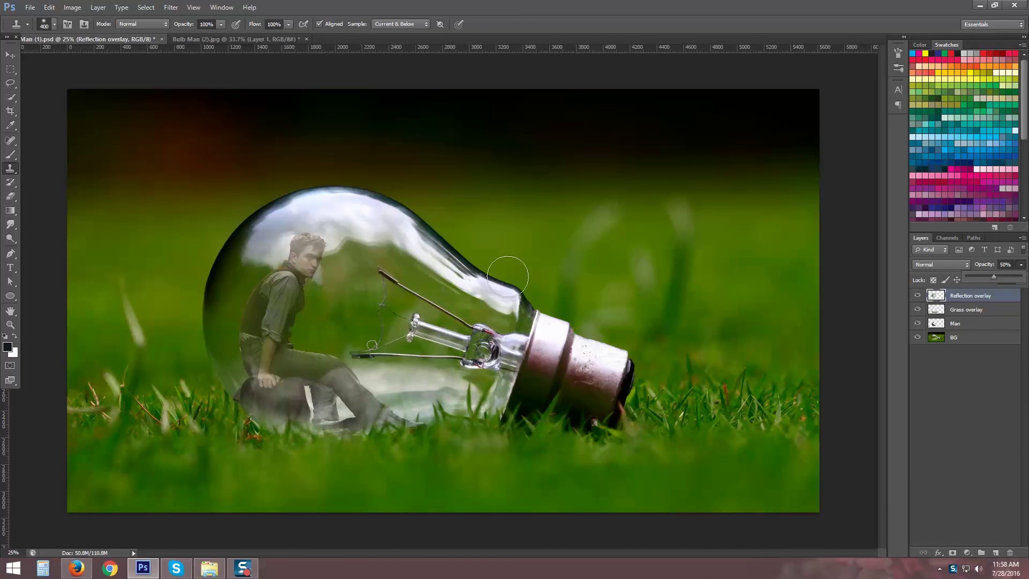
key("v")
key("ctrl+s")
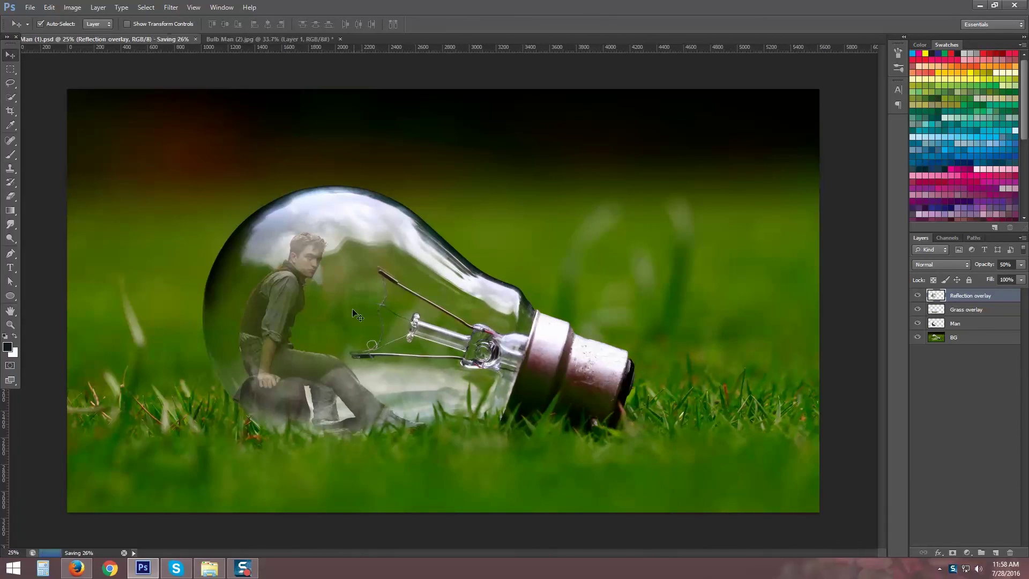